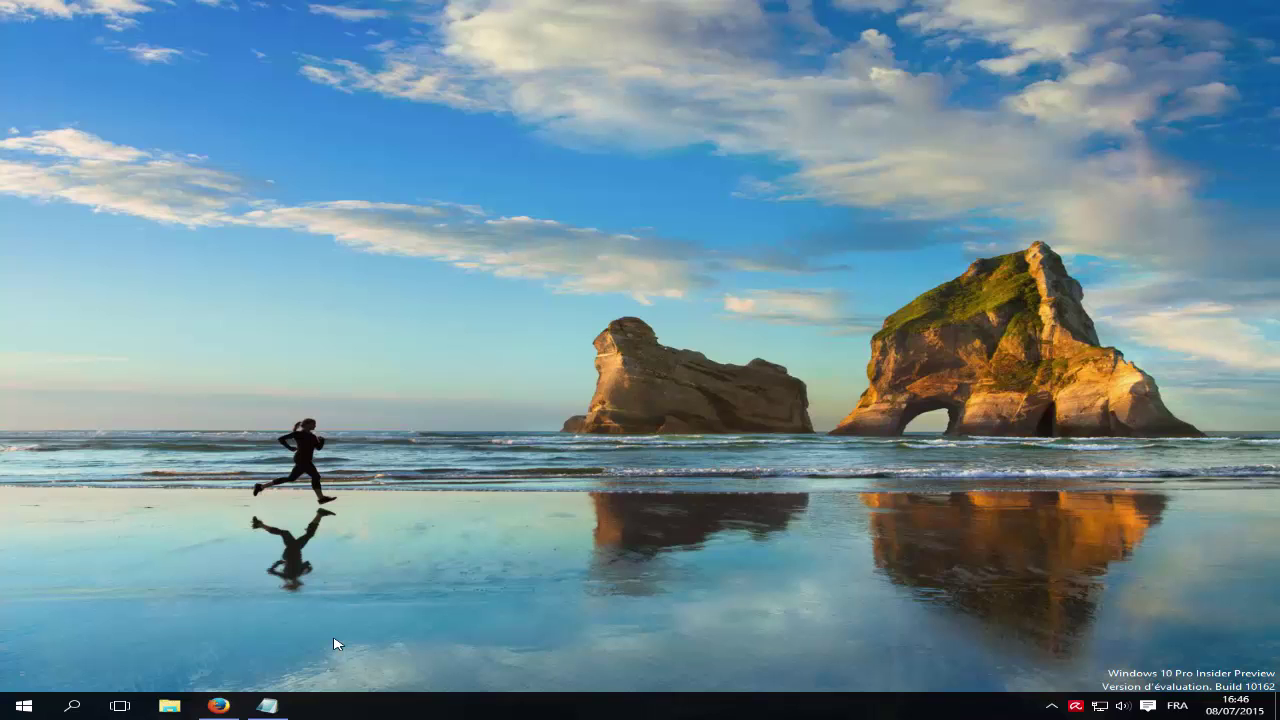
# - Complete the shortcut line in the Notepad note as "WINDOWS + C" and minimise the note
pyautogui.click(270, 708)
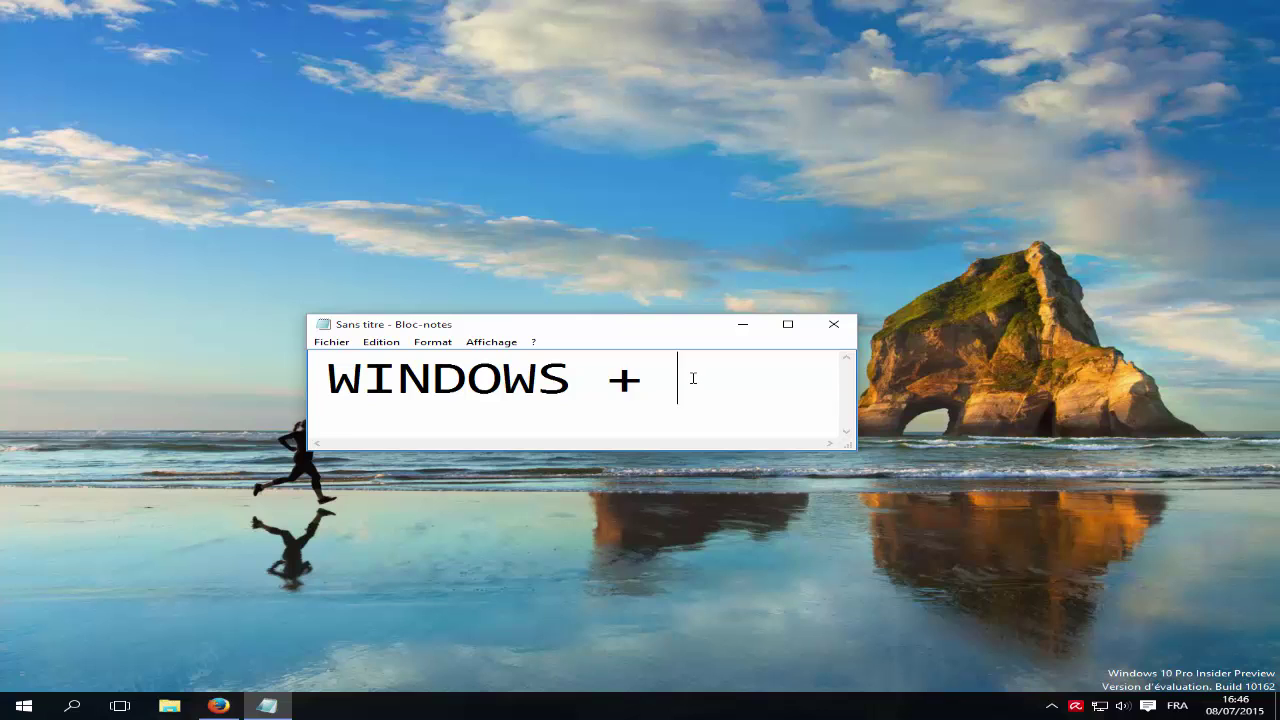
pyautogui.click(743, 326)
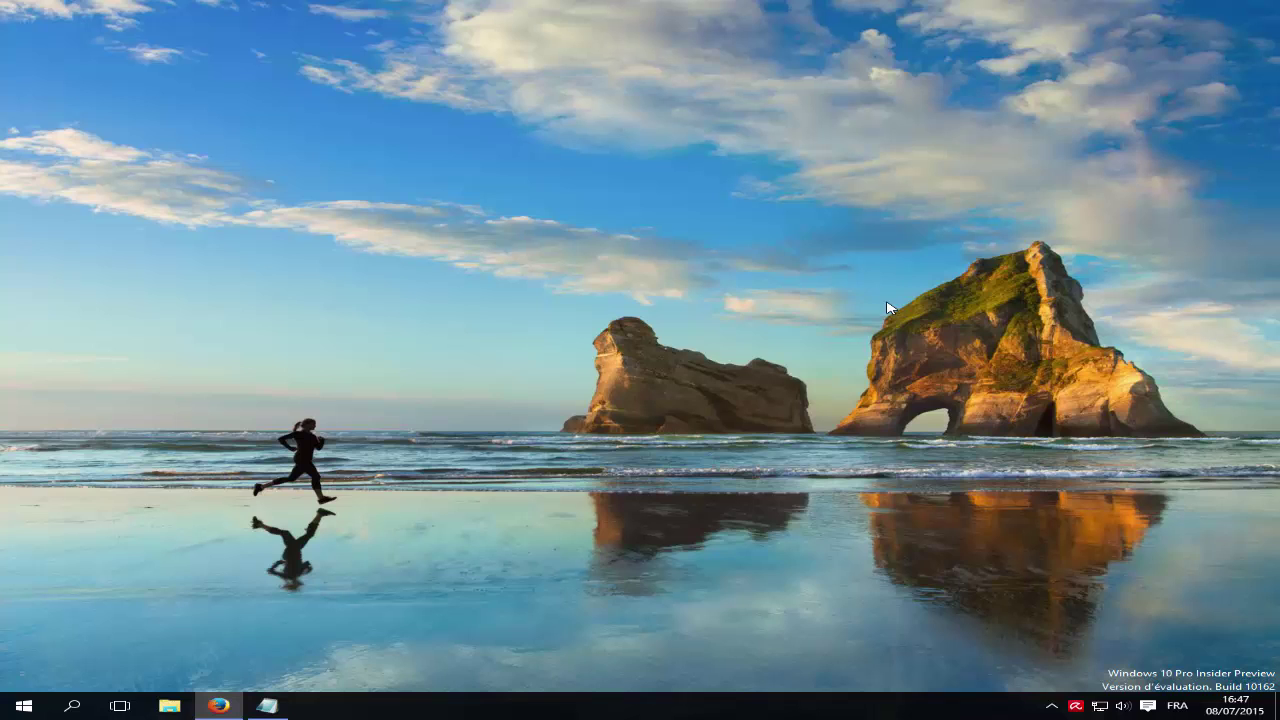
pyautogui.click(273, 712)
pyautogui.write('C')
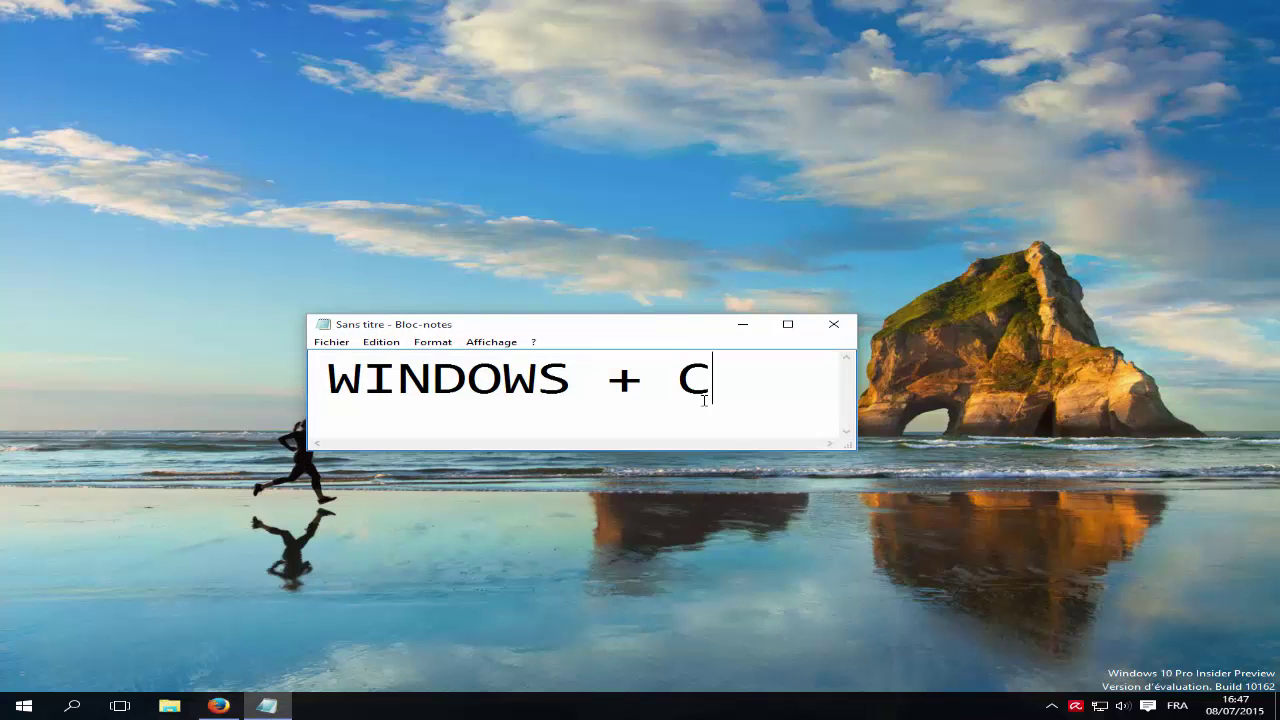
pyautogui.click(743, 324)
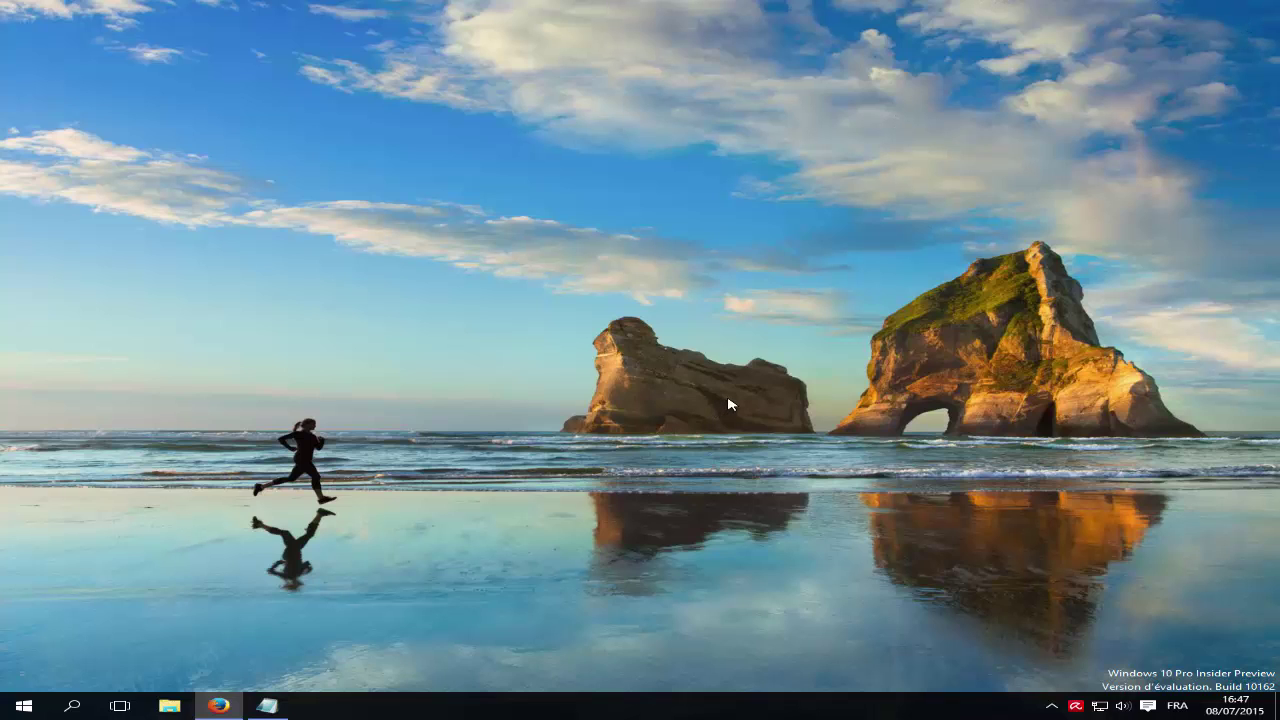
pyautogui.click(266, 706)
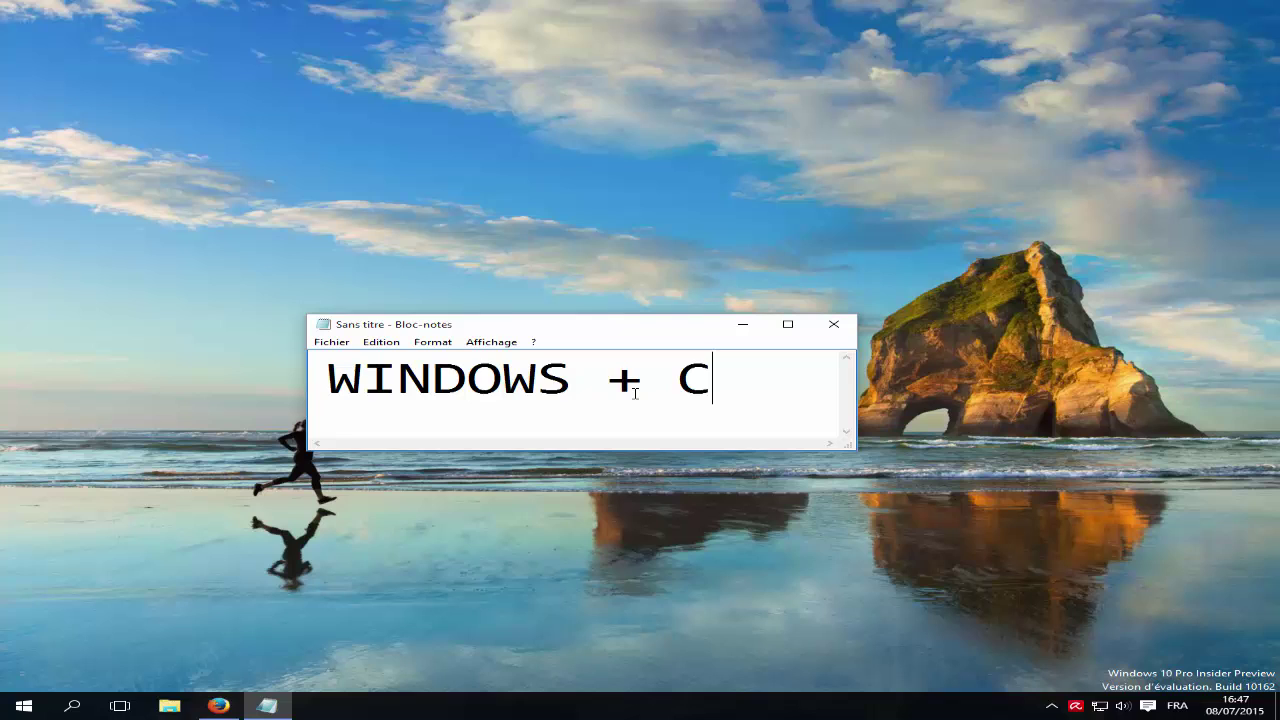
pyautogui.click(742, 325)
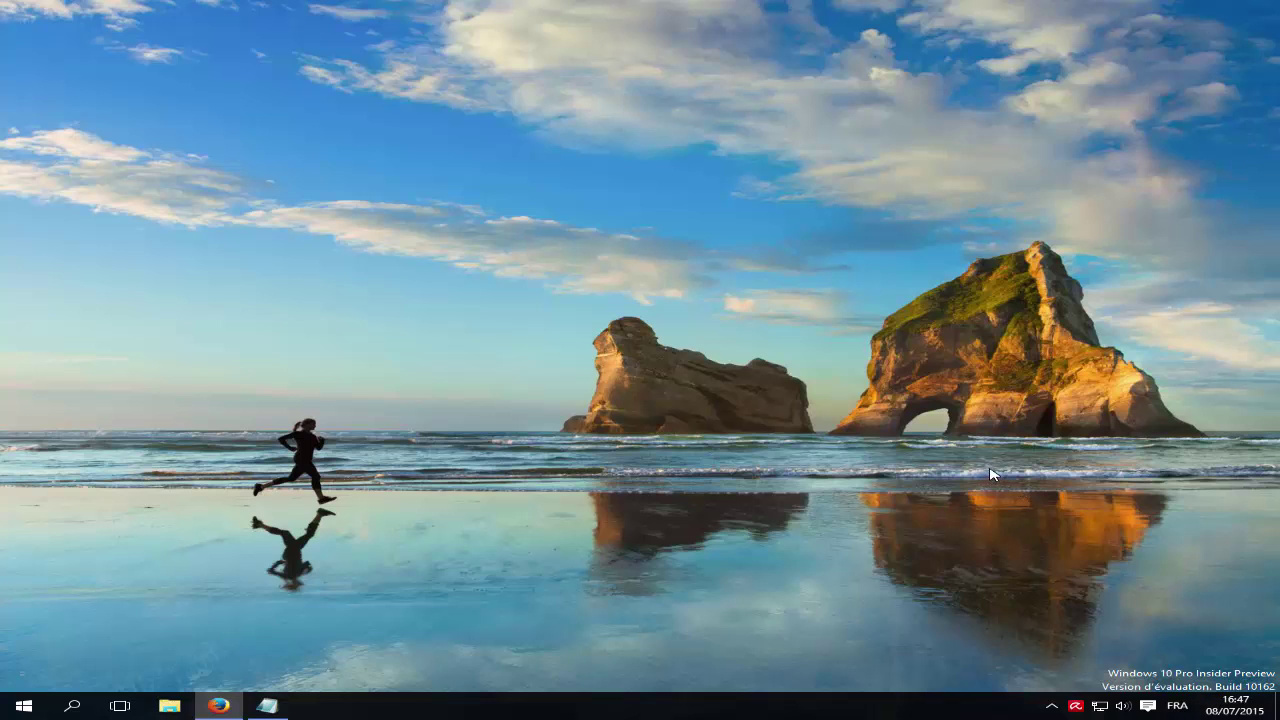
# - Change the note to read "WINDOWS + E", and with it minimised, open and close a File Explorer window
pyautogui.click(288, 710)
pyautogui.doubleClick(688, 393)
pyautogui.write('E')
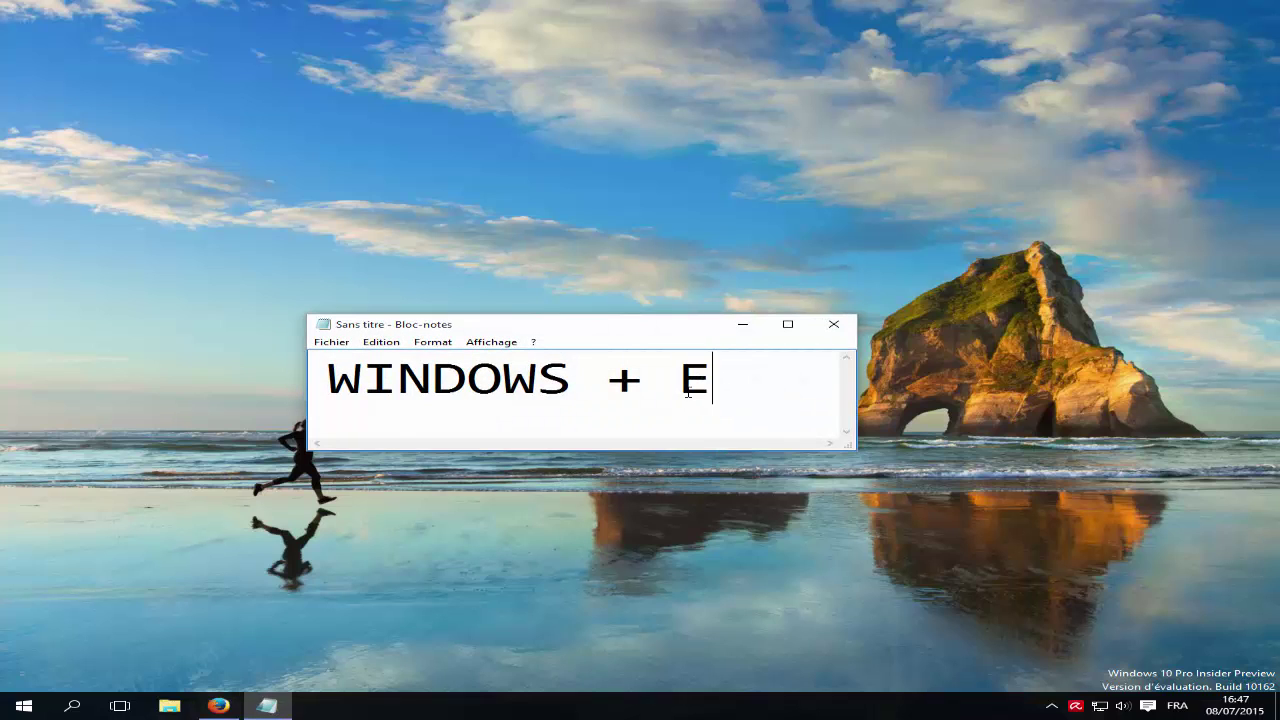
pyautogui.click(742, 332)
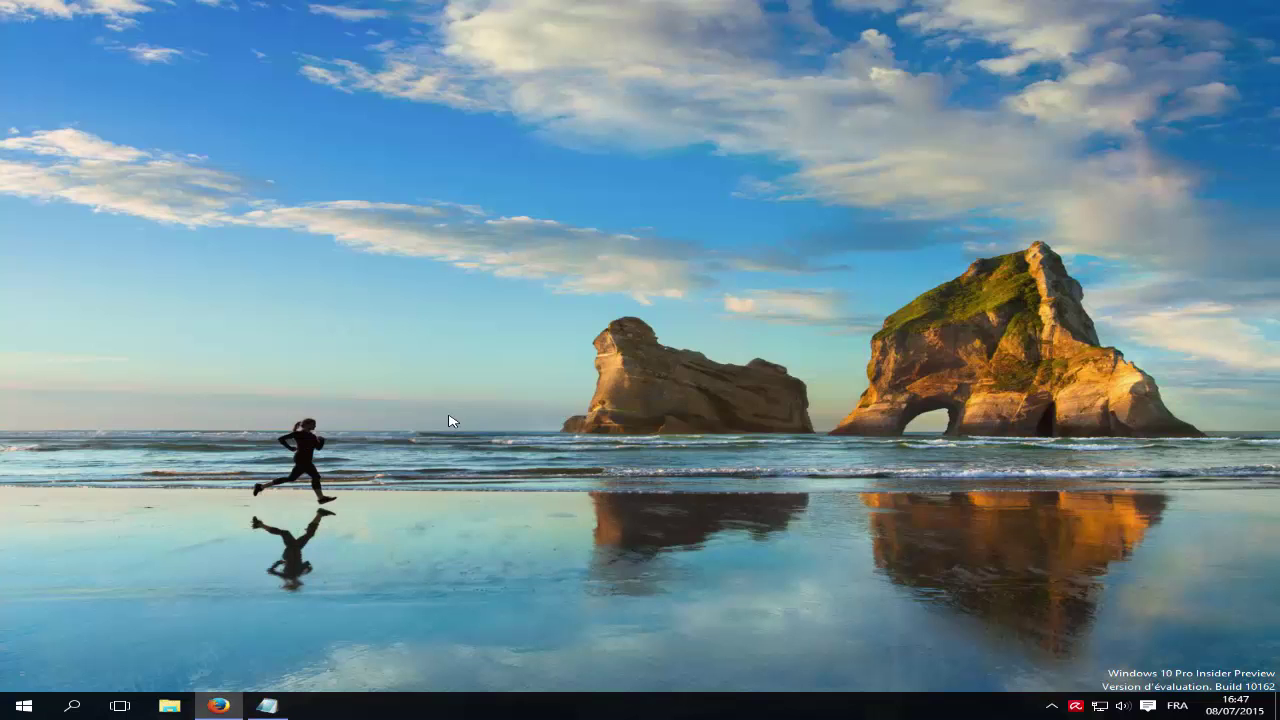
pyautogui.press('super+e')
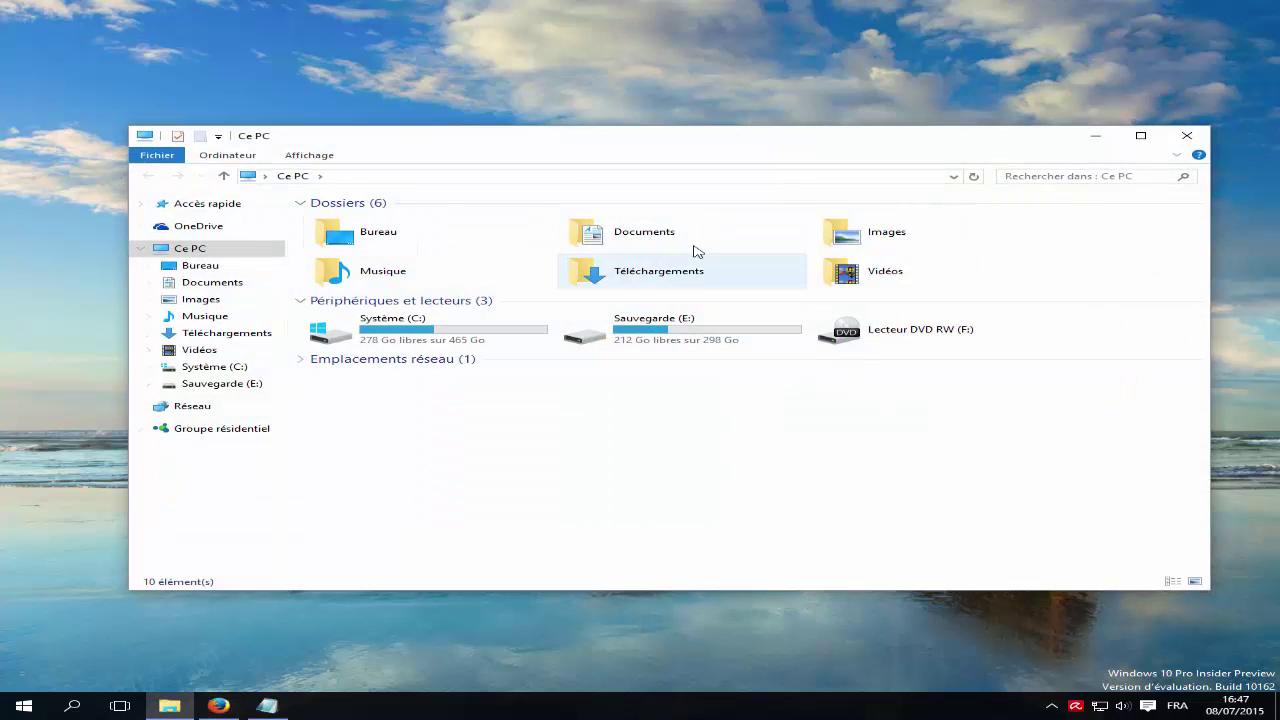
pyautogui.click(1181, 143)
# - Restore the note, change the shortcut line to "WINDOWS + F" and minimise it again
pyautogui.click(266, 706)
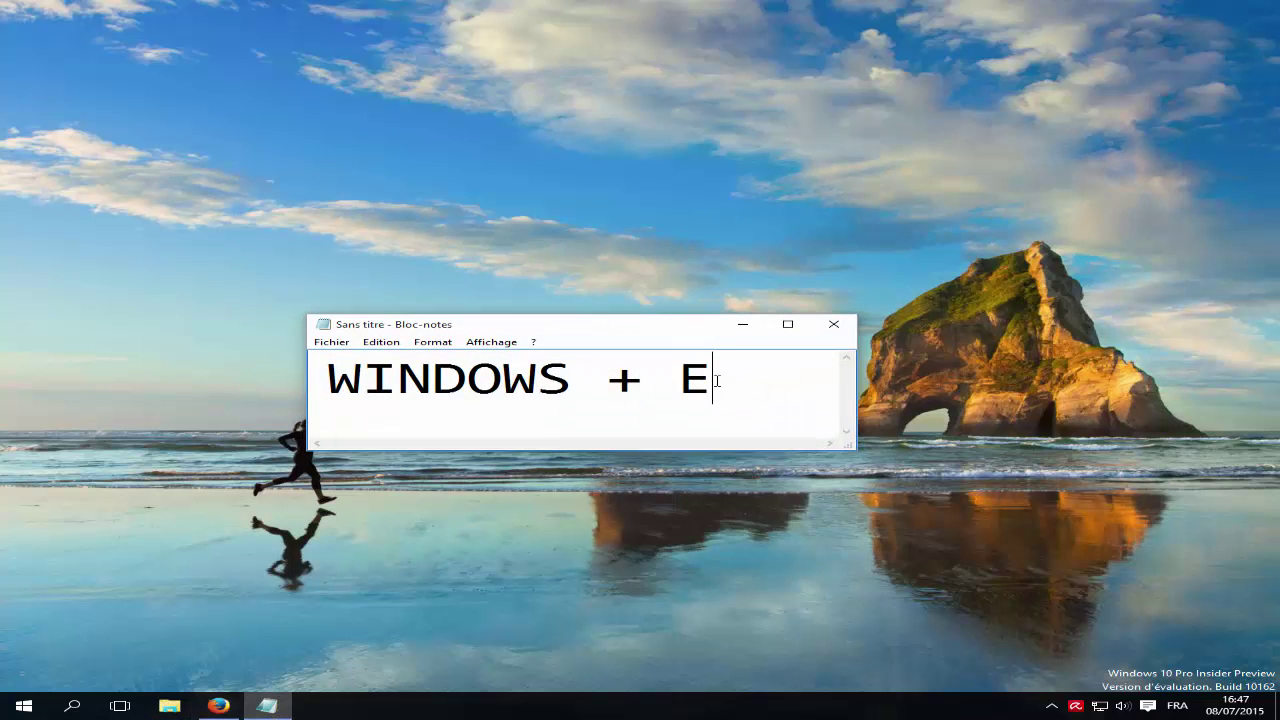
pyautogui.doubleClick(693, 386)
pyautogui.write('F')
pyautogui.click(741, 326)
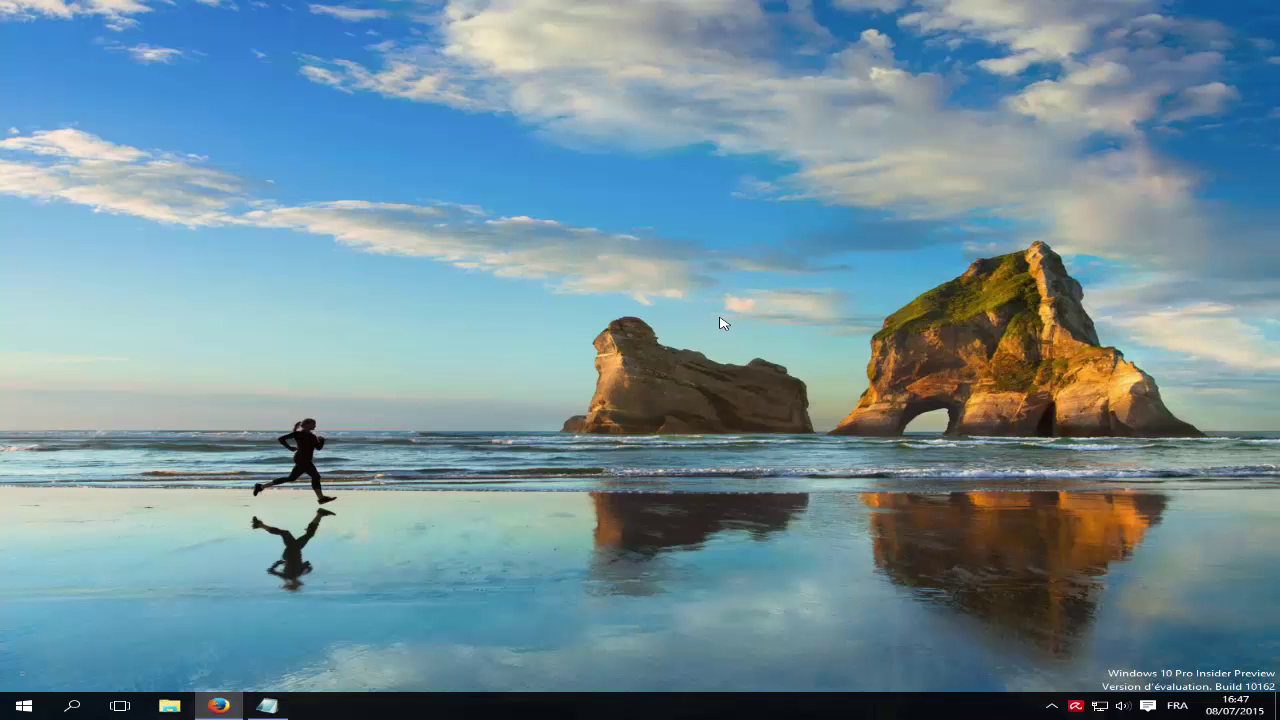
pyautogui.click(700, 335)
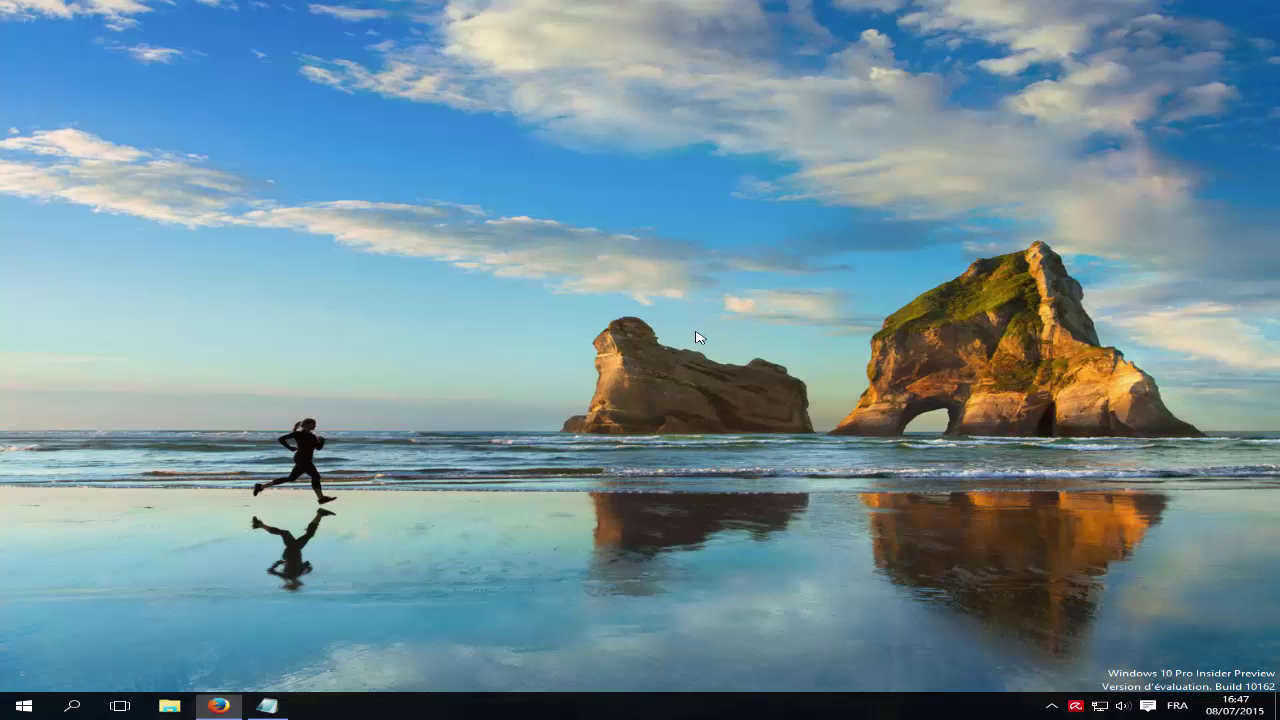
# - Replace the shortcut letter in the restored note with H and minimise the note
pyautogui.click(266, 706)
pyautogui.moveTo(718, 378); pyautogui.dragTo(670, 380)
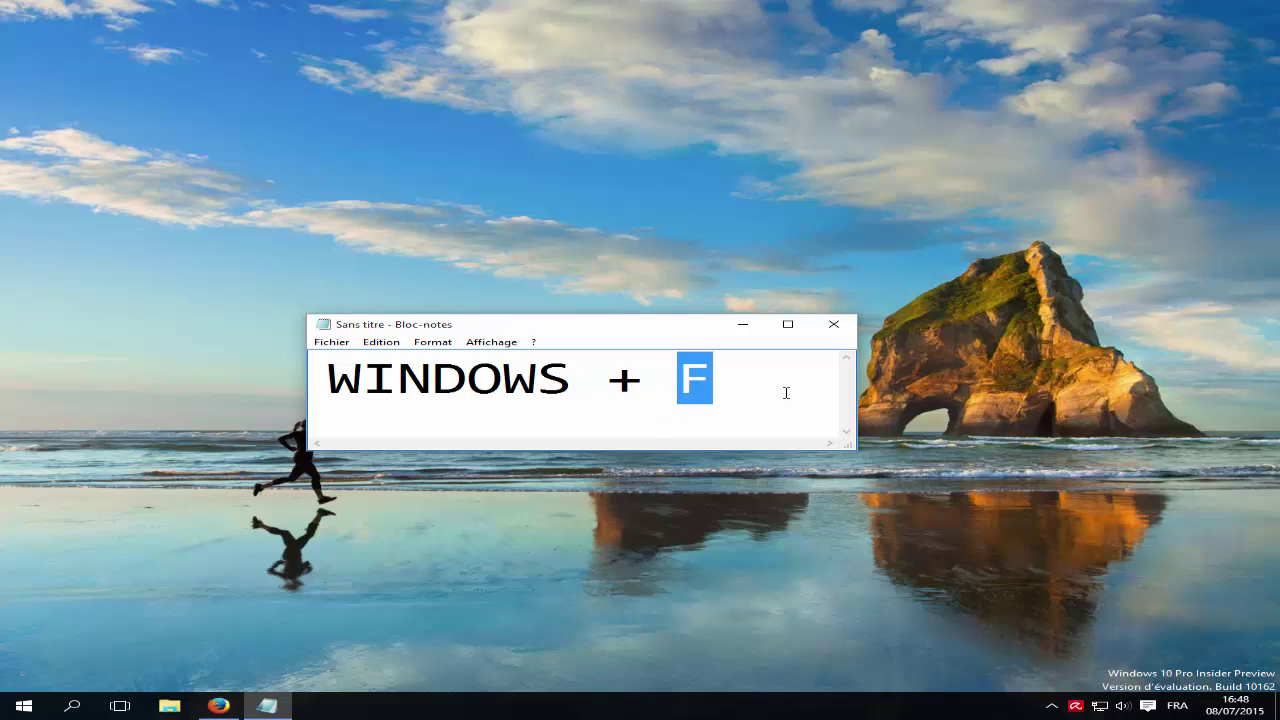
pyautogui.moveTo(768, 393); pyautogui.dragTo(690, 392)
pyautogui.write('H')
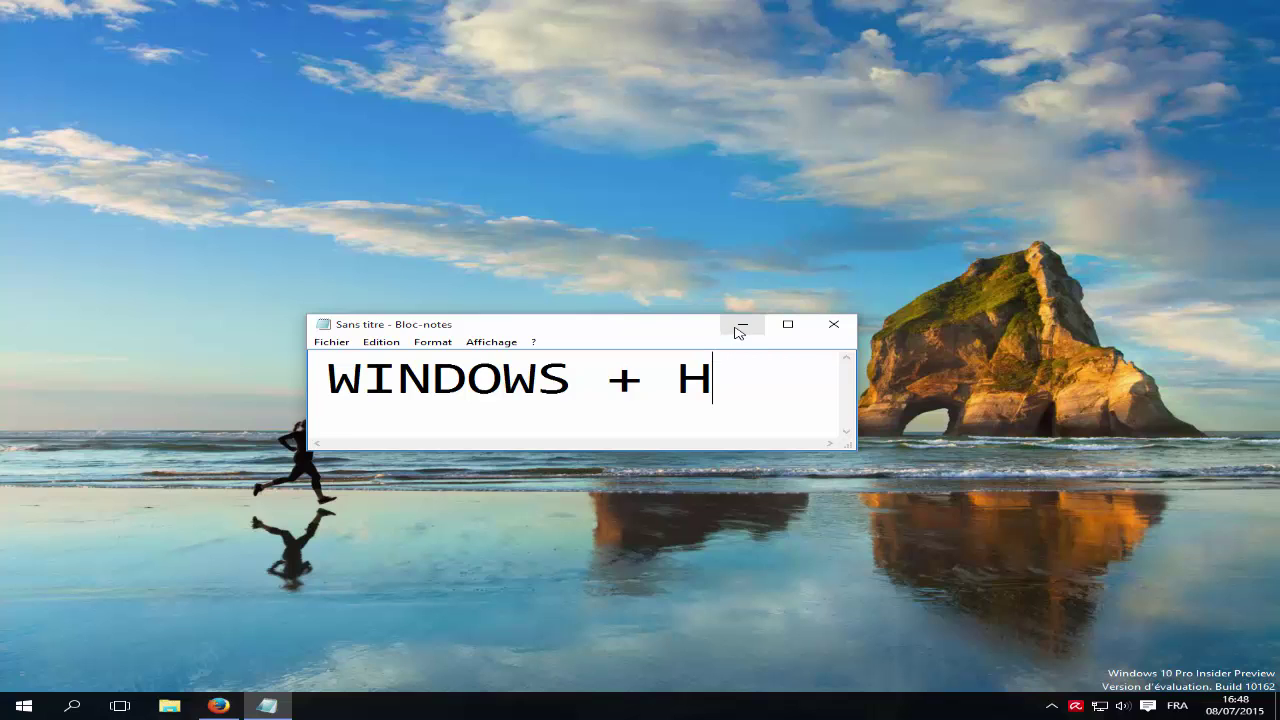
pyautogui.click(741, 326)
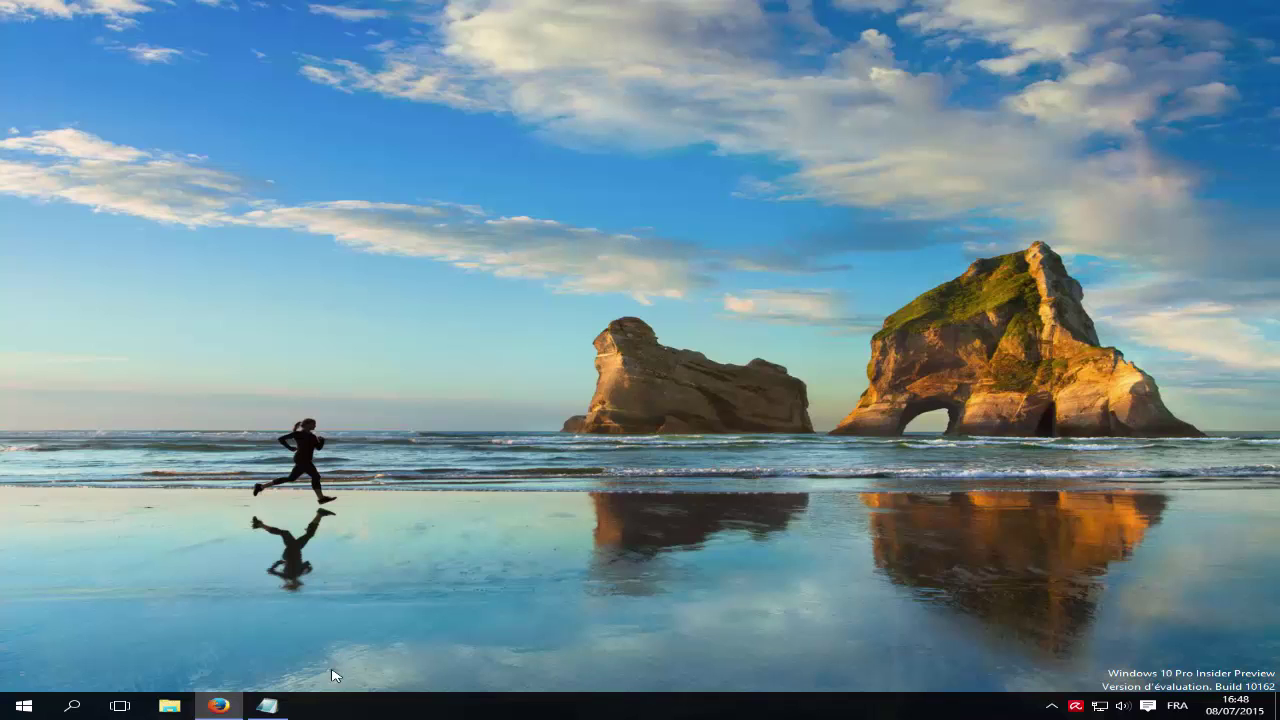
# - Change the note to read "WINDOWS + I", and with it minimised, open and close the Windows Settings (Paramètres) window
pyautogui.click(266, 705)
pyautogui.doubleClick(690, 386)
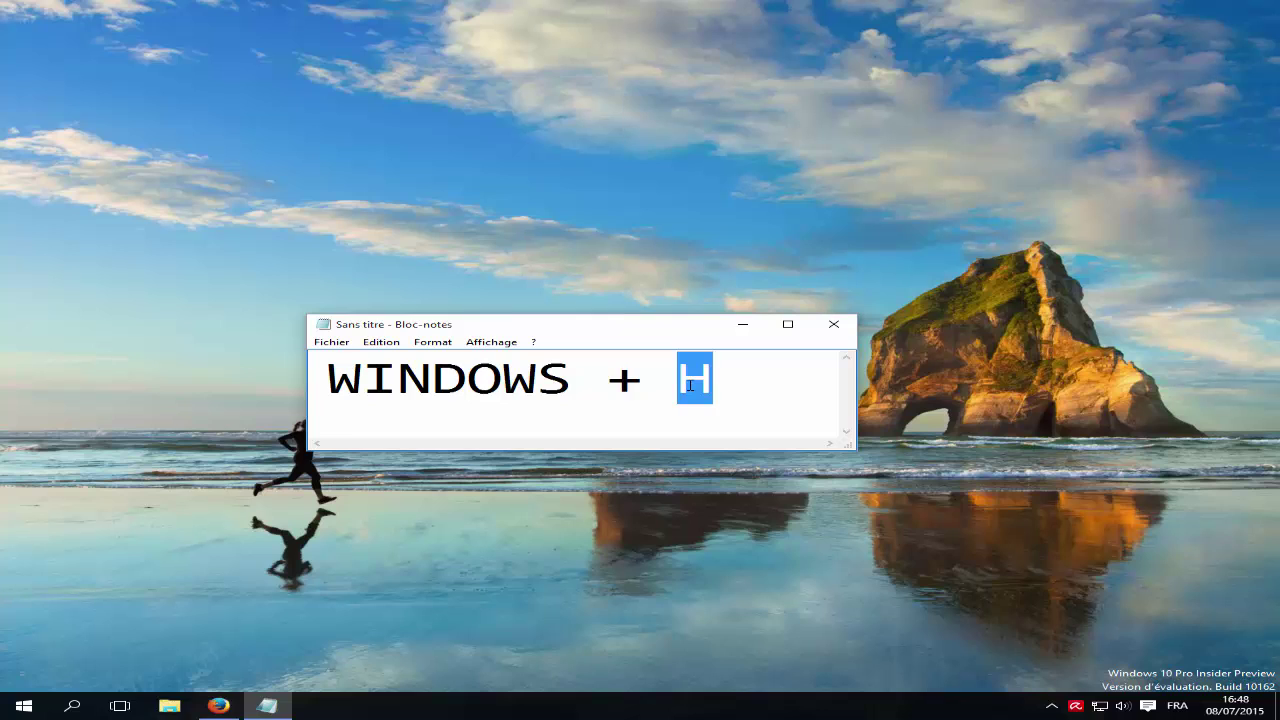
pyautogui.write('I')
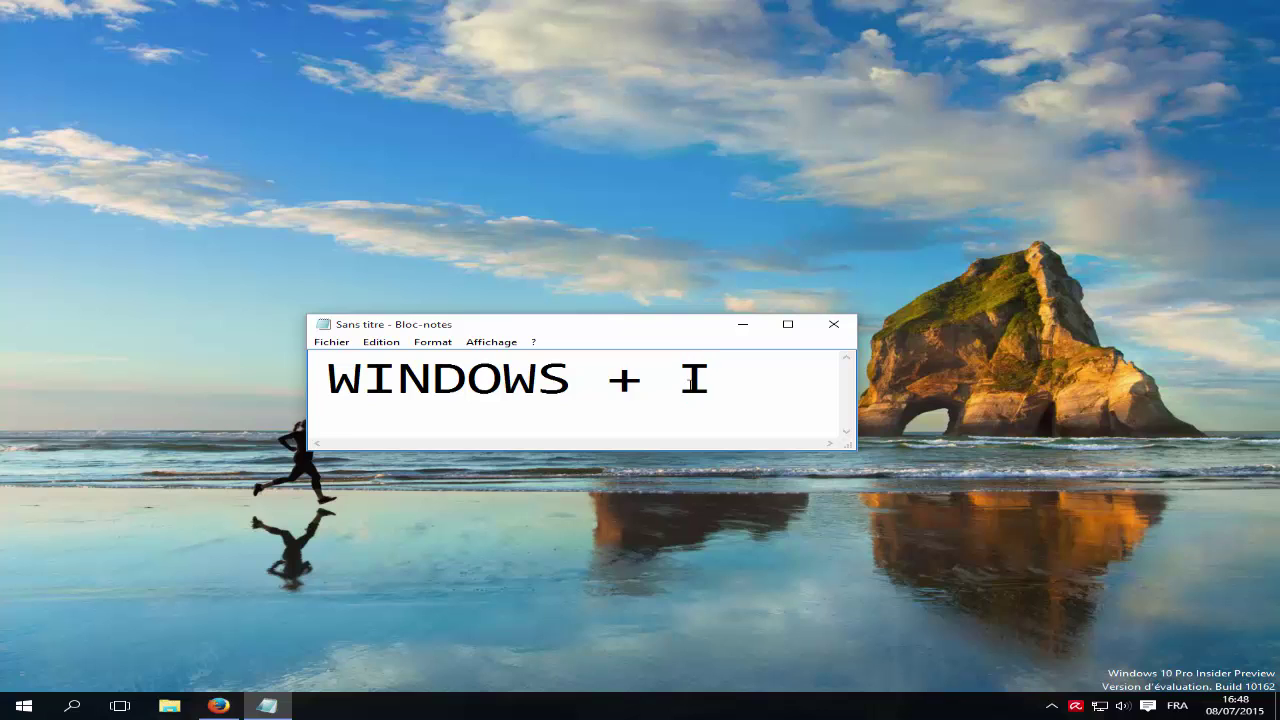
pyautogui.click(741, 326)
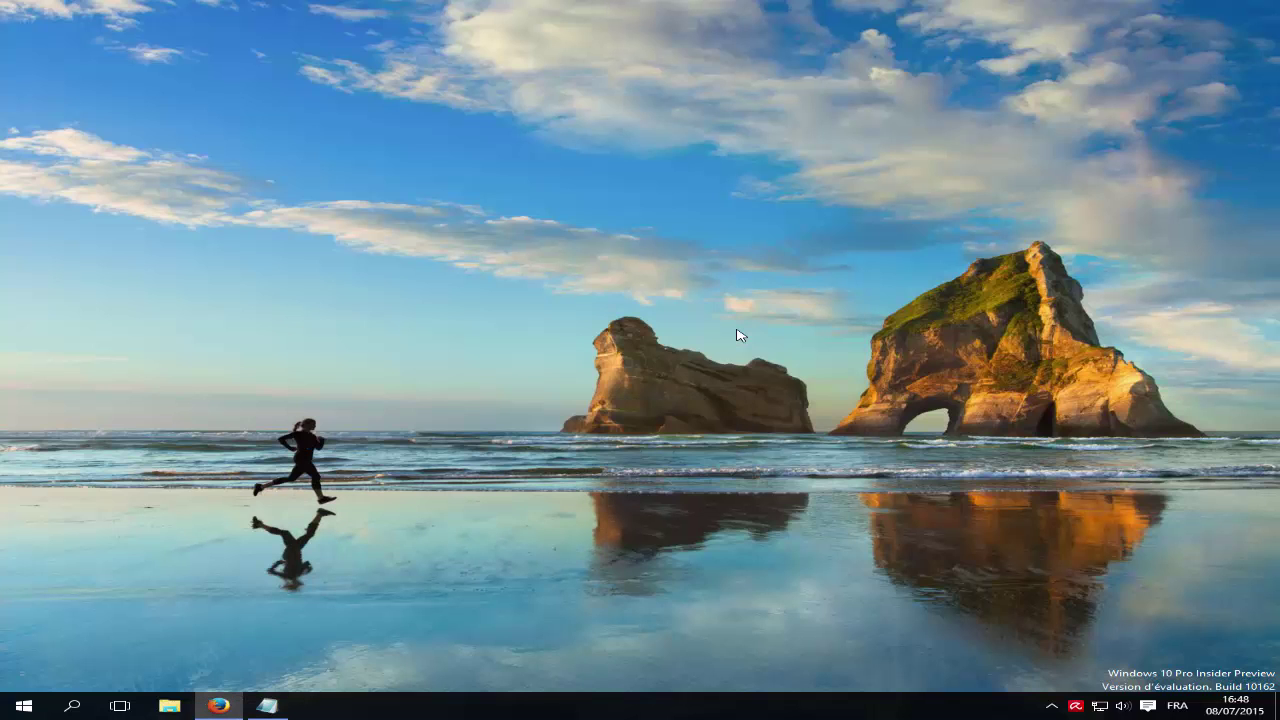
pyautogui.press('super+i')
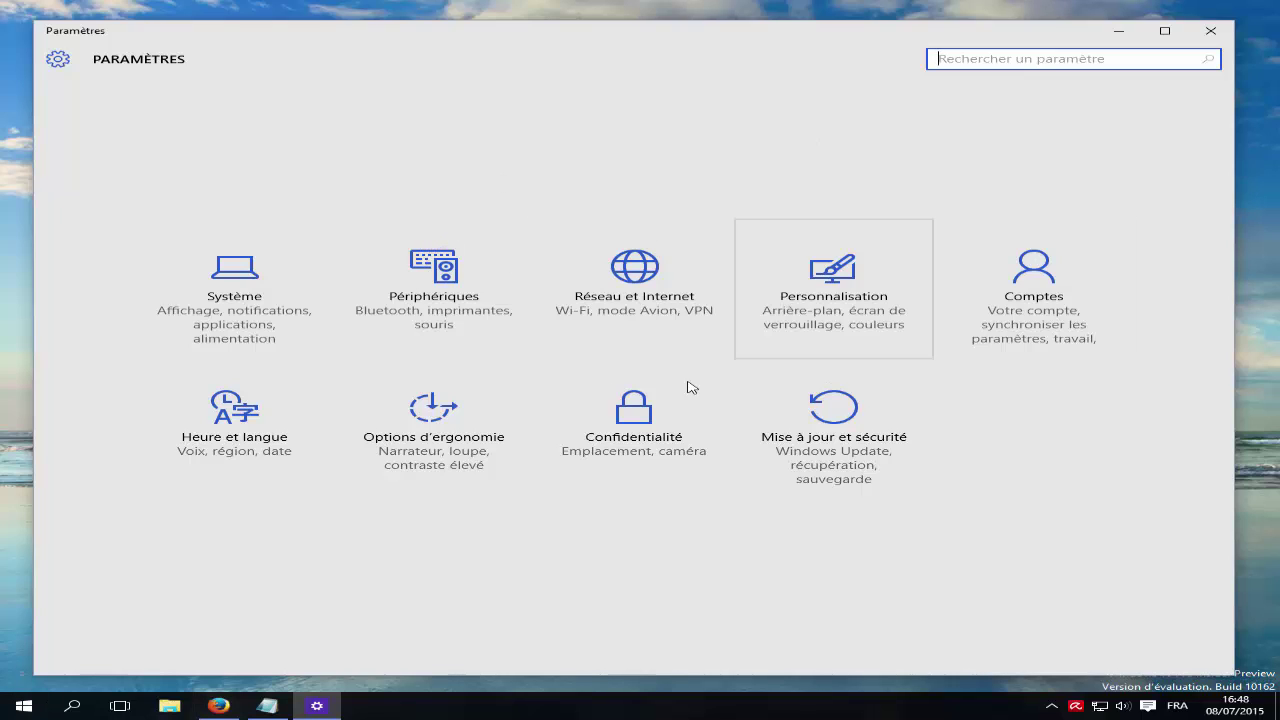
pyautogui.click(1215, 38)
# - Change the note to read "WINDOWS + K", and with it minimised, open and dismiss the Connecter pane for wireless devices
pyautogui.click(267, 706)
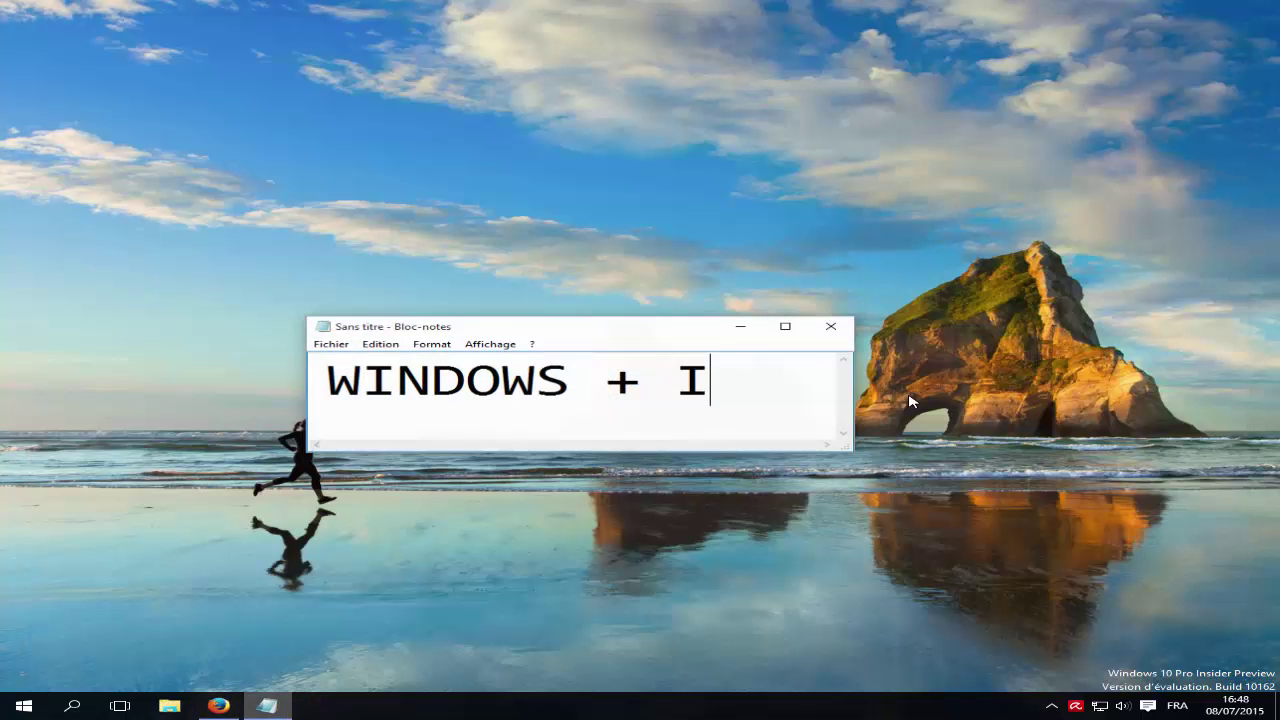
pyautogui.moveTo(761, 389); pyautogui.dragTo(668, 404)
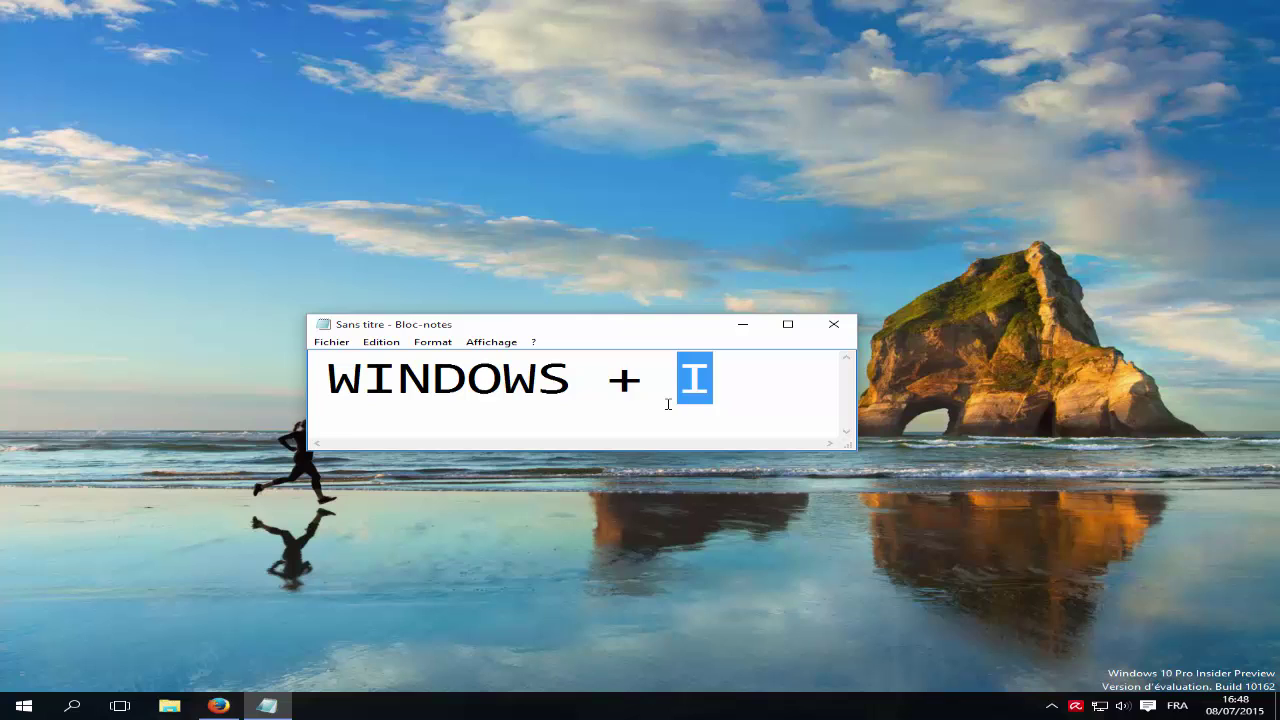
pyautogui.press('Delete')
pyautogui.write('K')
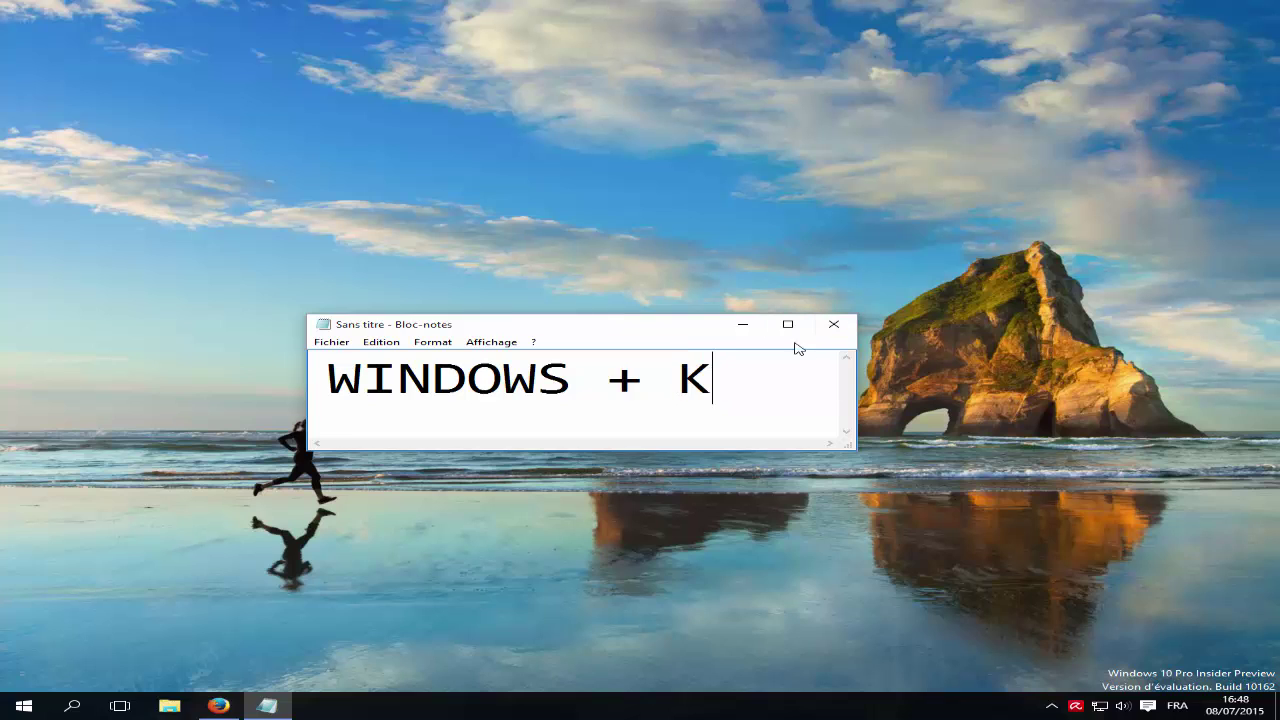
pyautogui.click(742, 325)
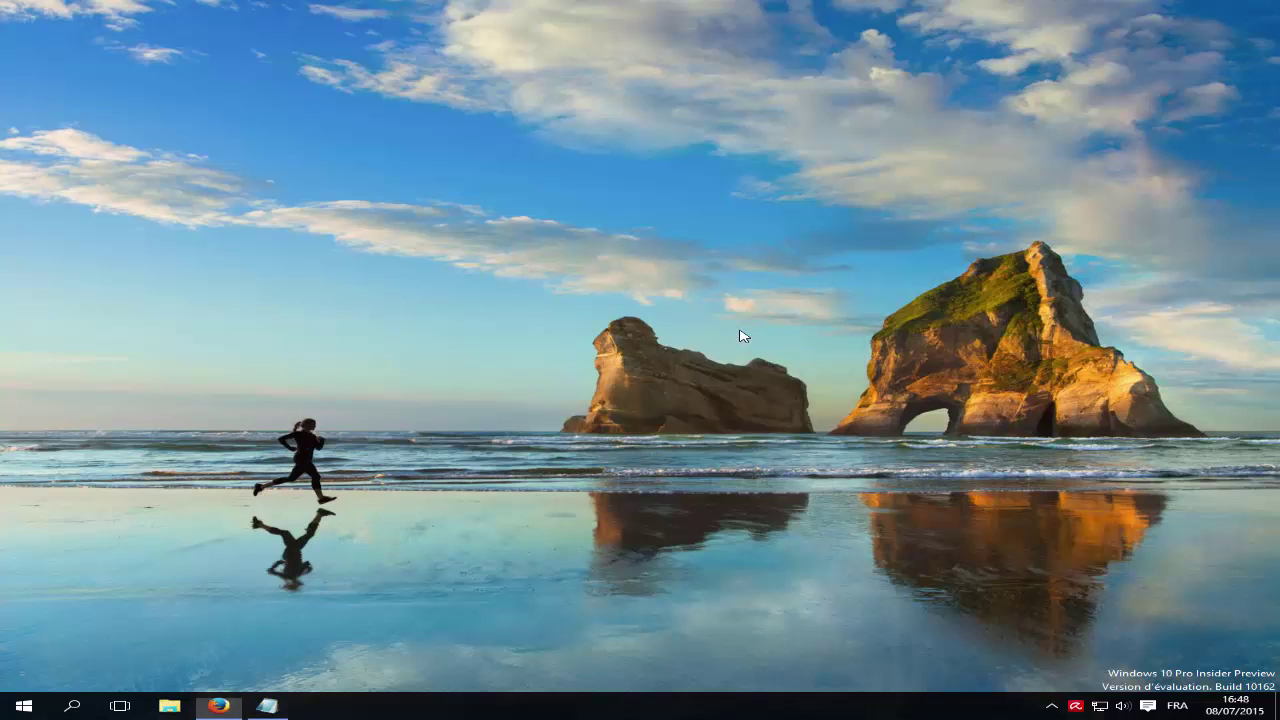
pyautogui.press('super+k')
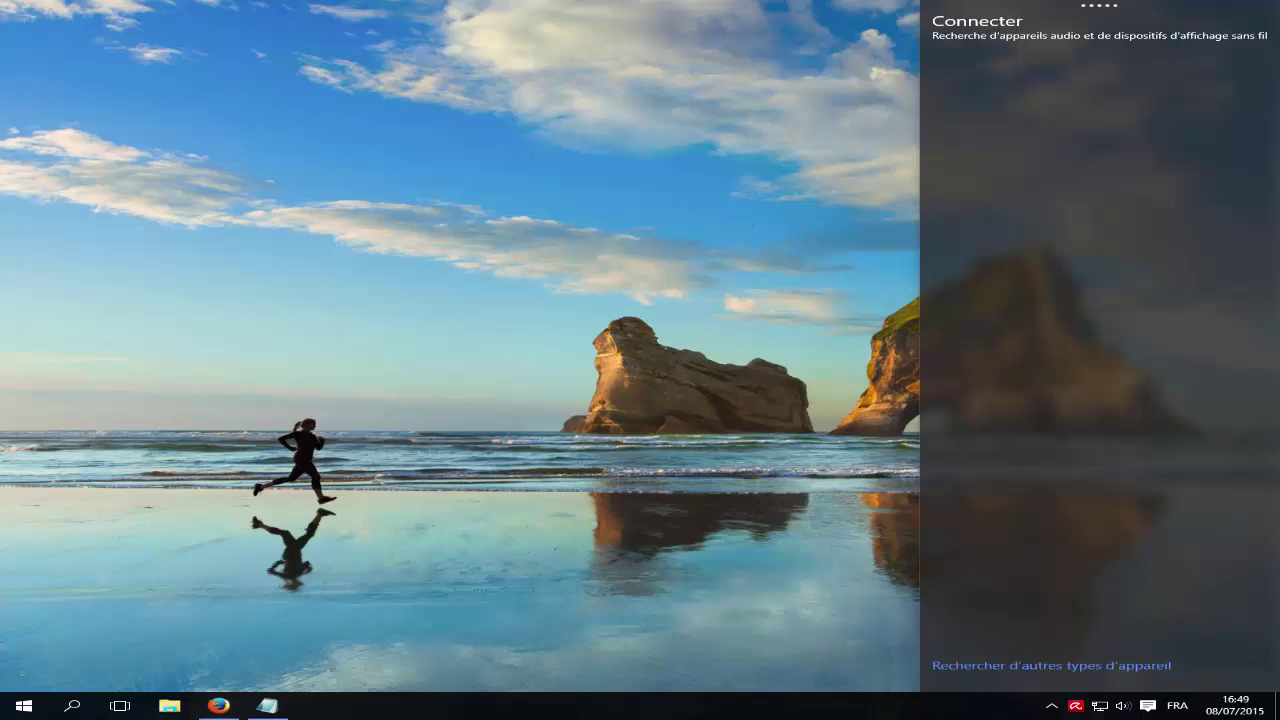
pyautogui.click(609, 344)
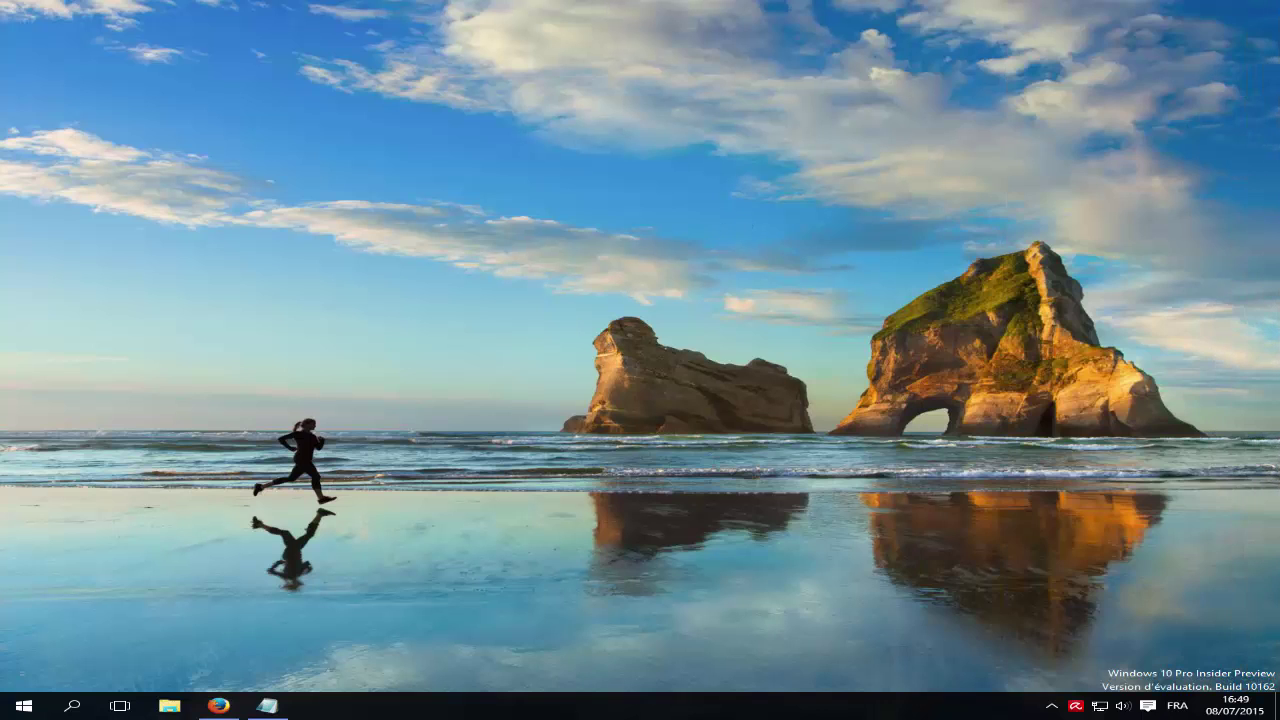
# - Restore the note and replace the shortcut letter with L, followed by O
pyautogui.click(266, 706)
pyautogui.doubleClick(685, 382)
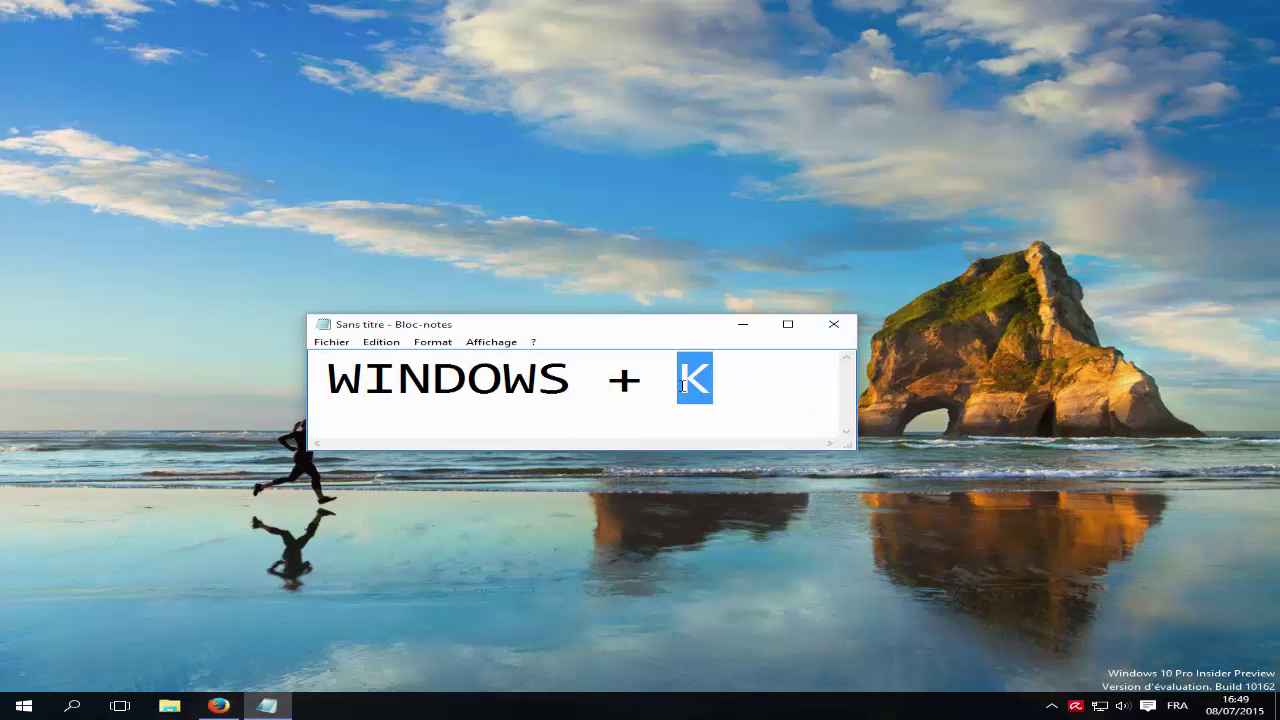
pyautogui.write('L')
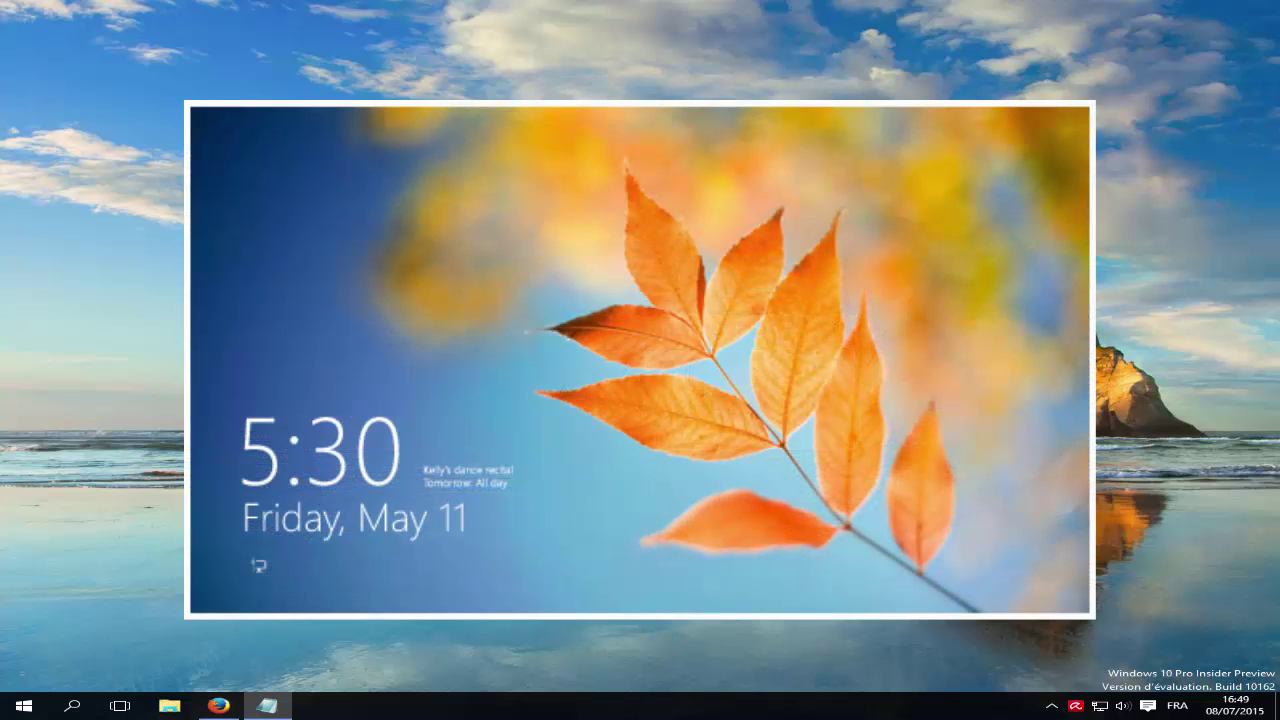
pyautogui.hotkey('alt', 'Tab')
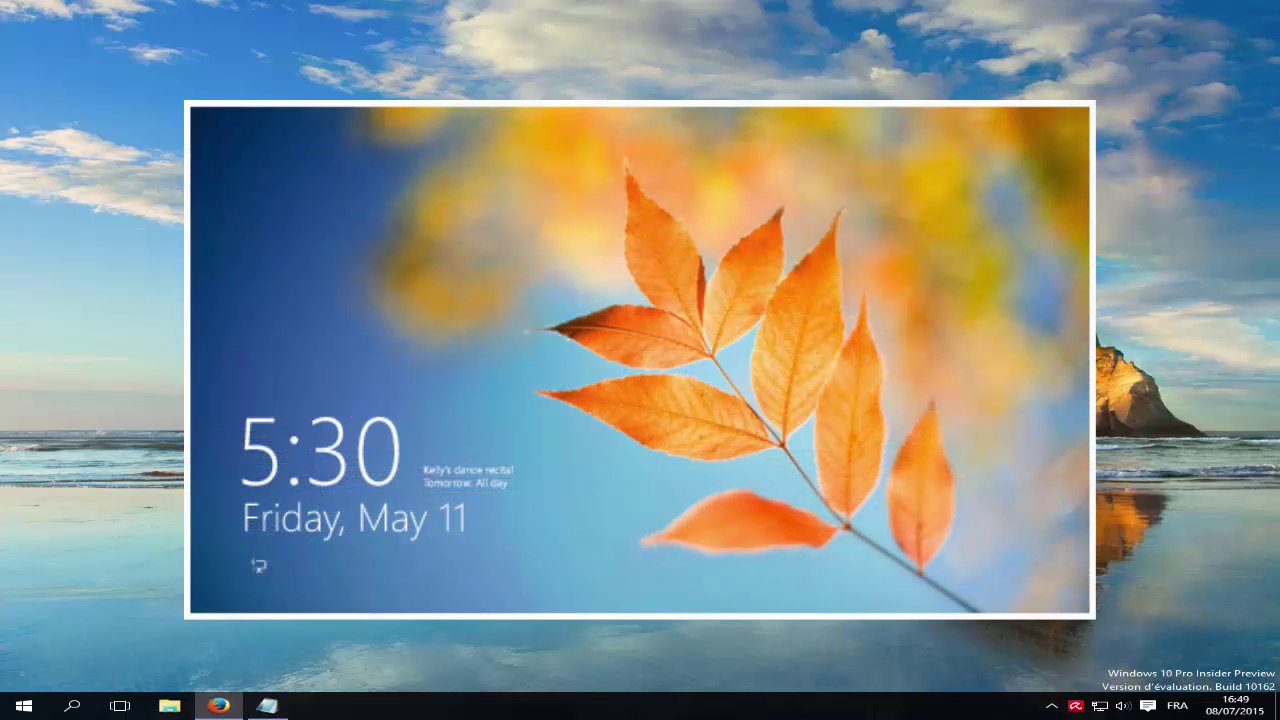
pyautogui.hotkey('alt', 'Tab')
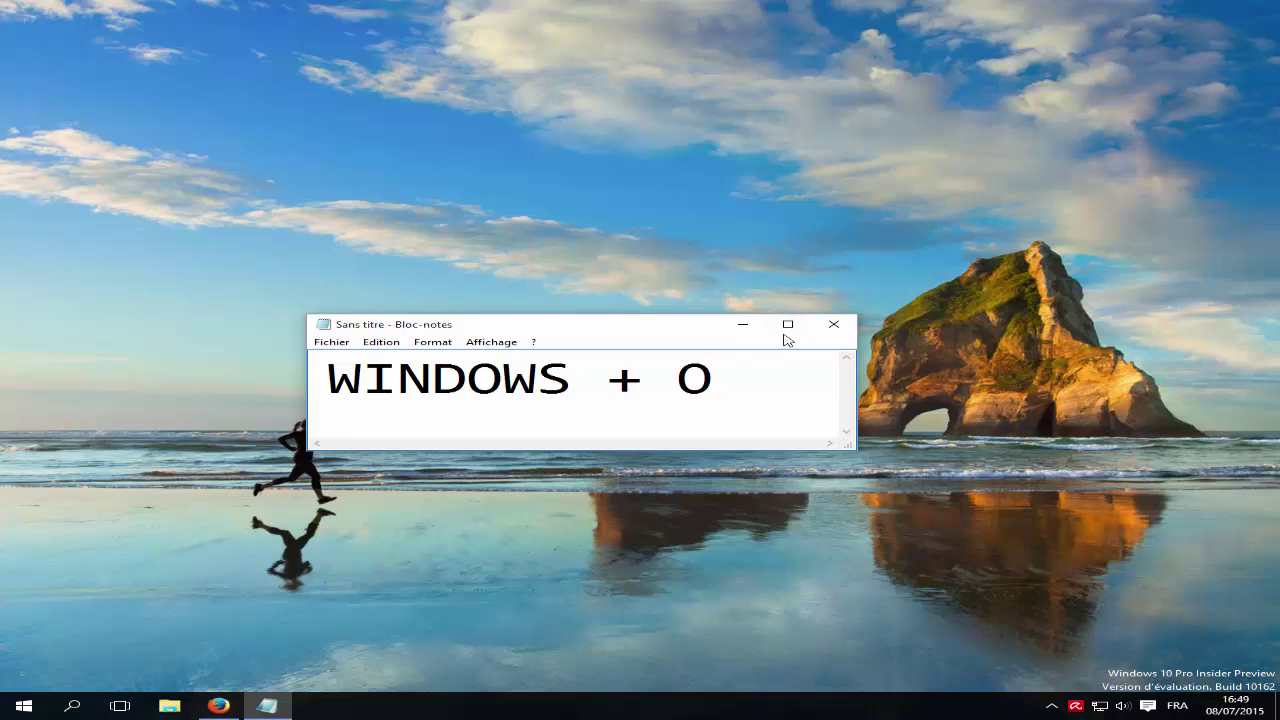
# - Change the note to read "WINDOWS + P", and choose Étendre in the Projeter display options before dismissing them
pyautogui.moveTo(768, 383); pyautogui.dragTo(673, 388)
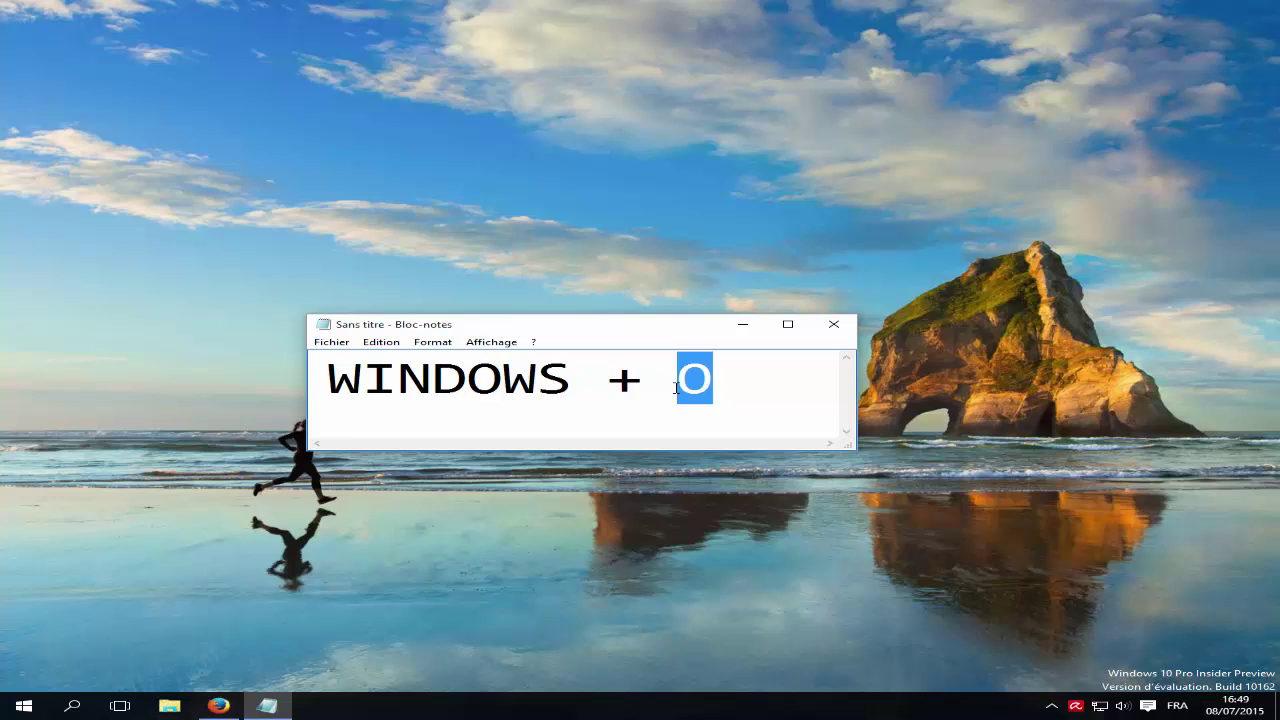
pyautogui.write('P')
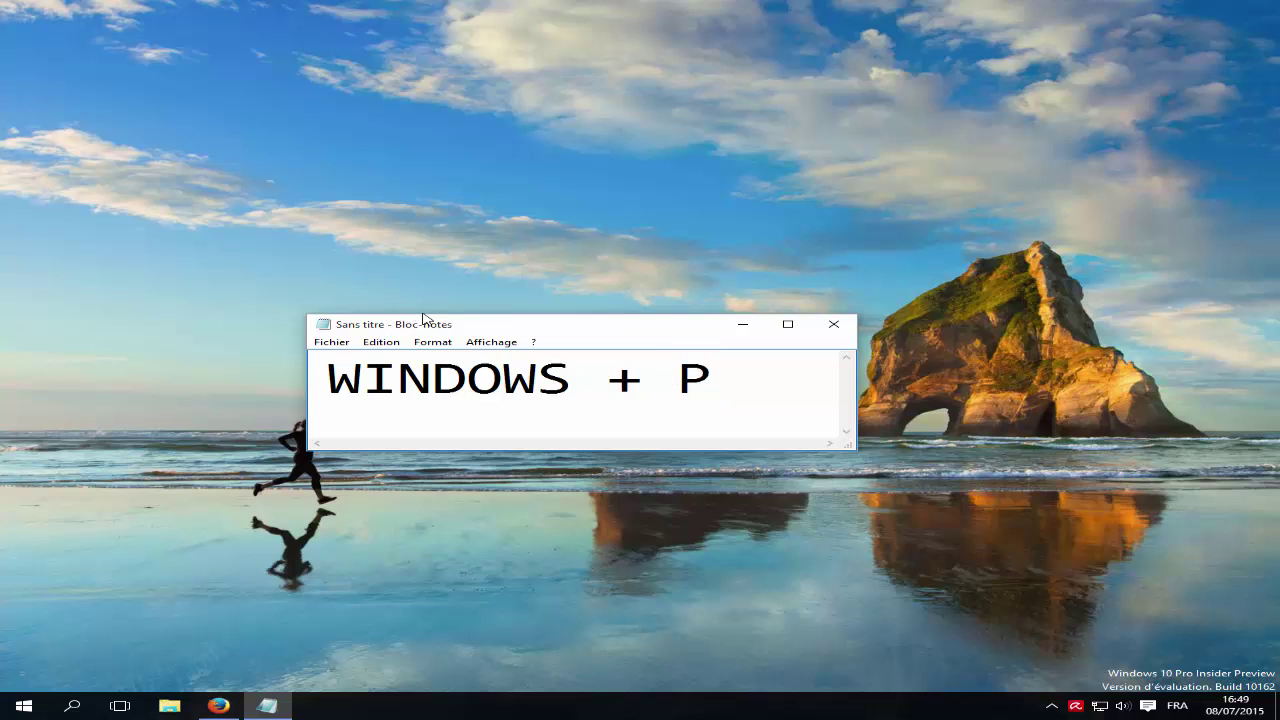
pyautogui.press('super+p')
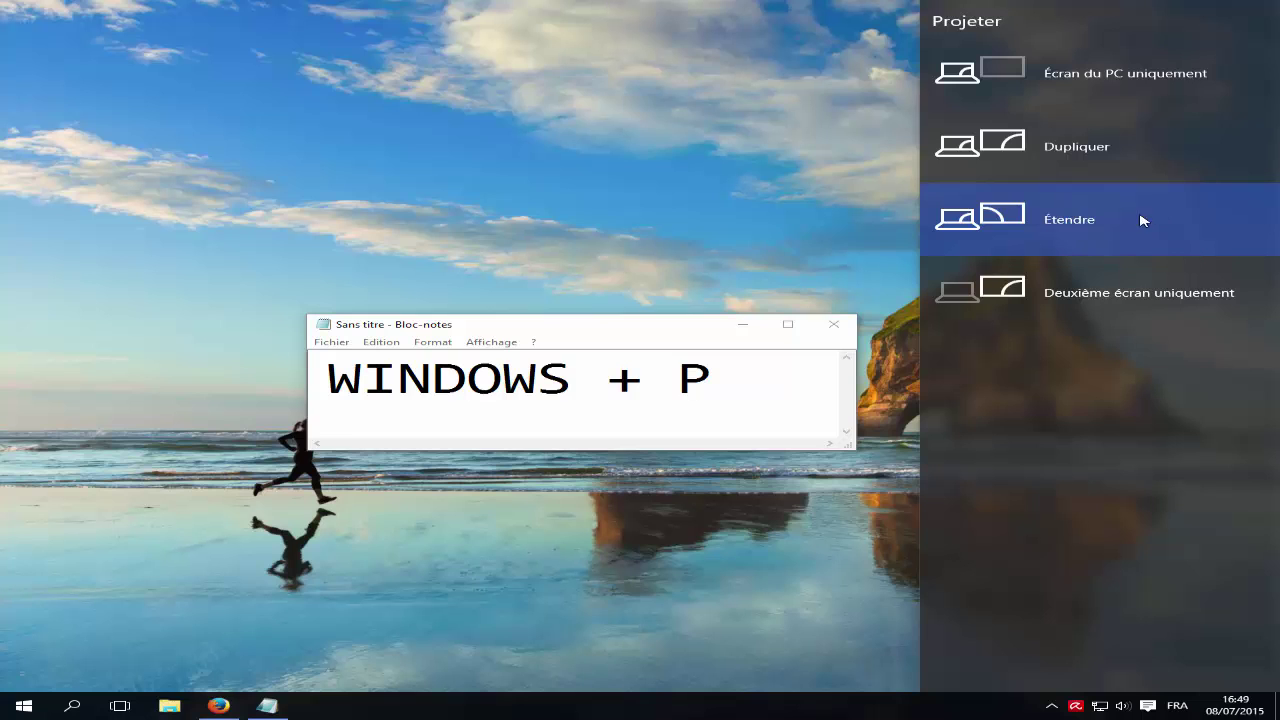
pyautogui.click(1062, 209)
pyautogui.click(655, 148)
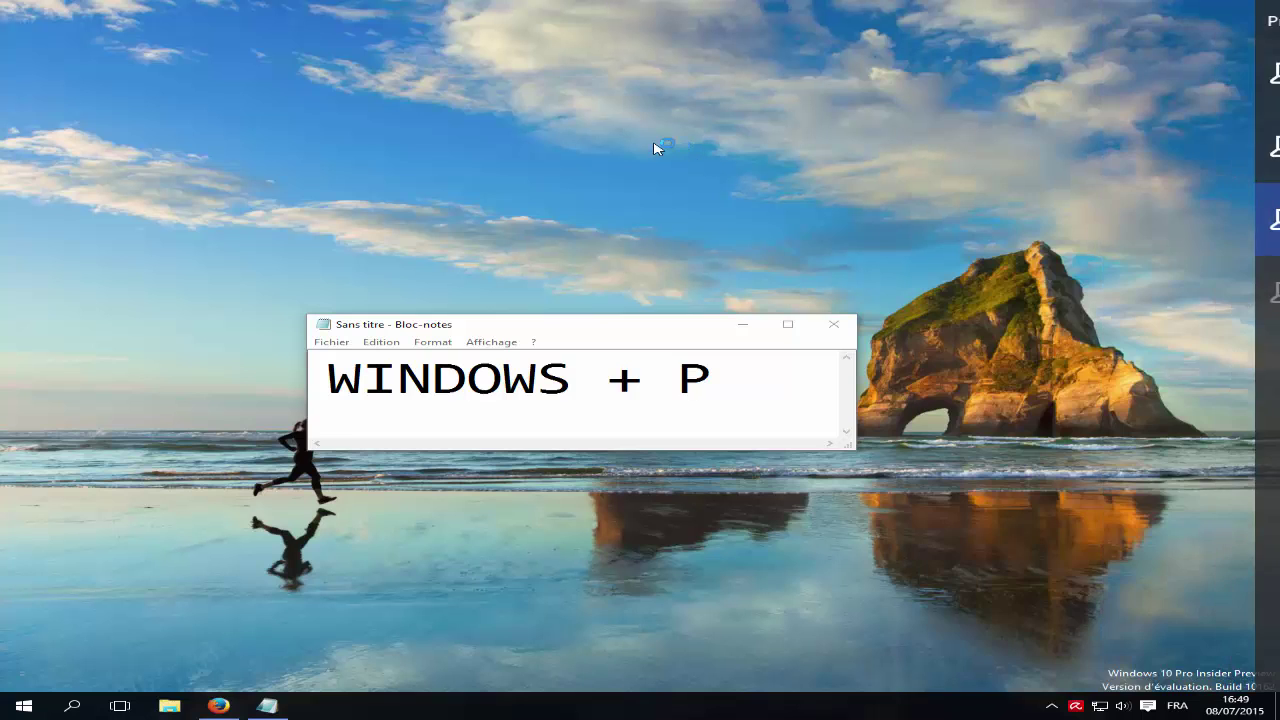
# - Change the note to read "WINDOWS + X", and open and dismiss the Start quick-access menu of system tools
pyautogui.moveTo(714, 383); pyautogui.dragTo(691, 388)
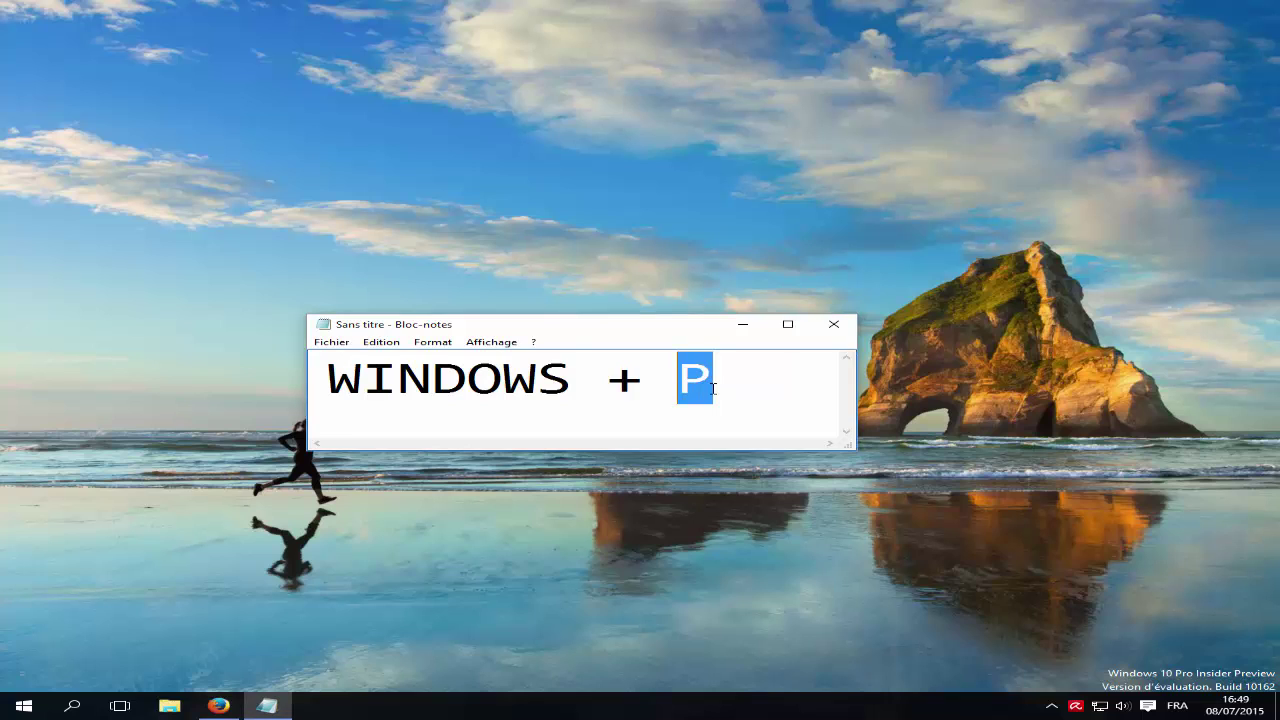
pyautogui.press('Delete')
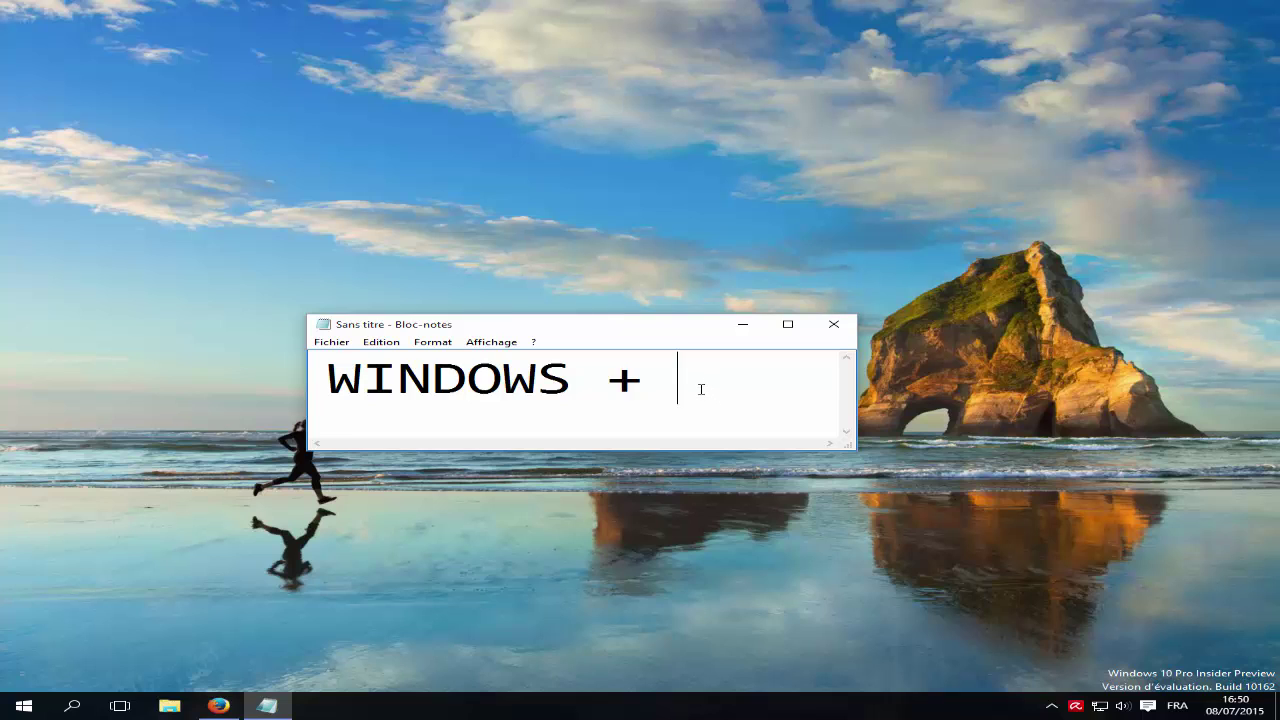
pyautogui.write('X')
pyautogui.press('super+x')
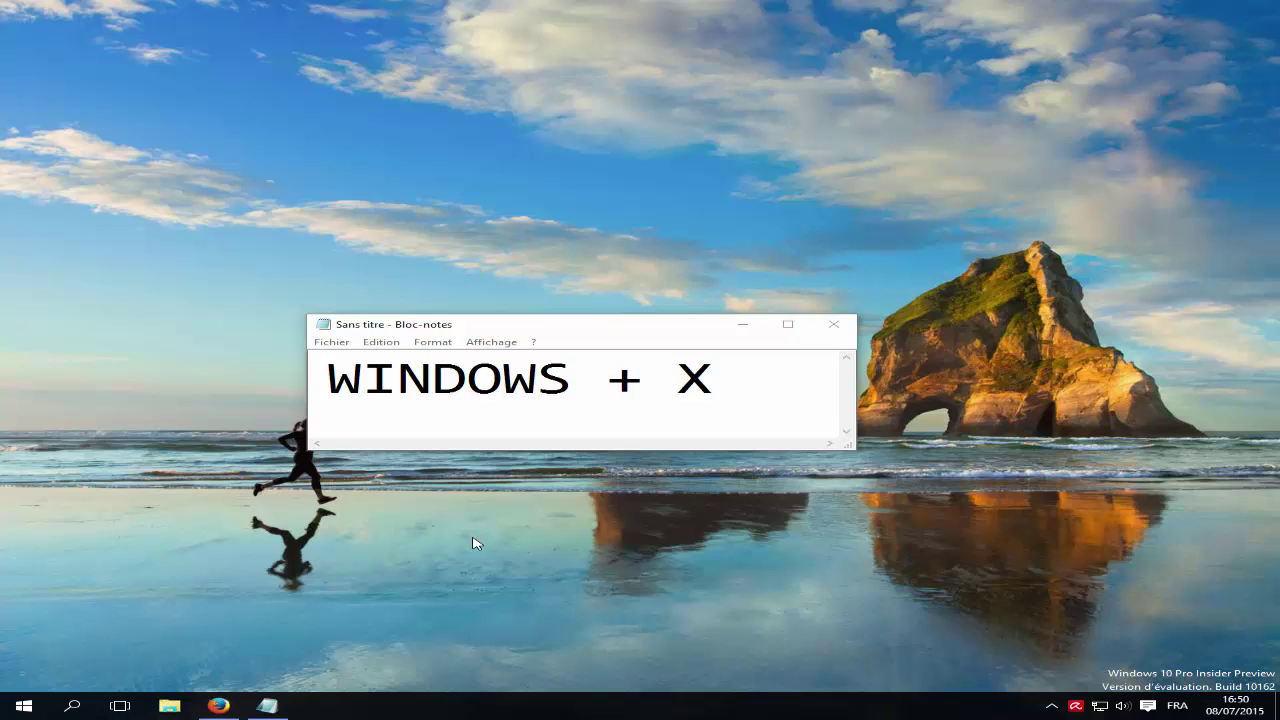
pyautogui.rightClick(22, 708)
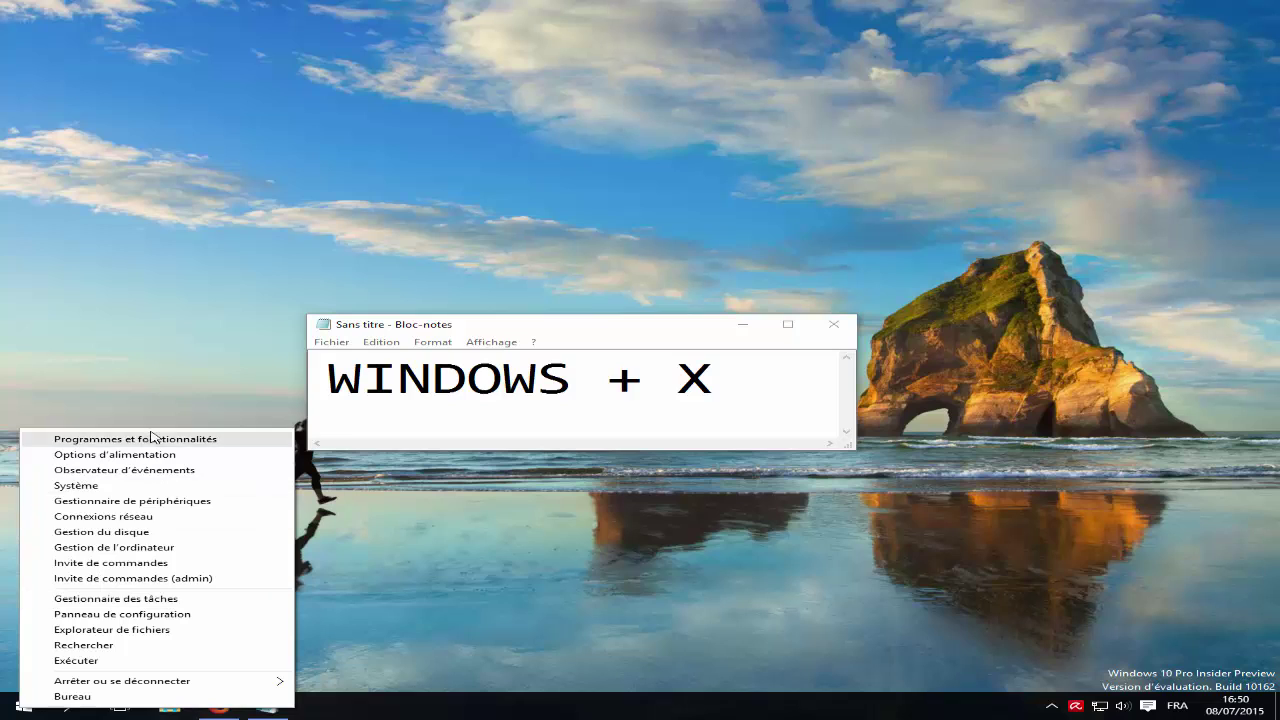
pyautogui.click(560, 540)
# - Replace the shortcut letter in the note with Z so it reads "WINDOWS + Z"
pyautogui.doubleClick(682, 392)
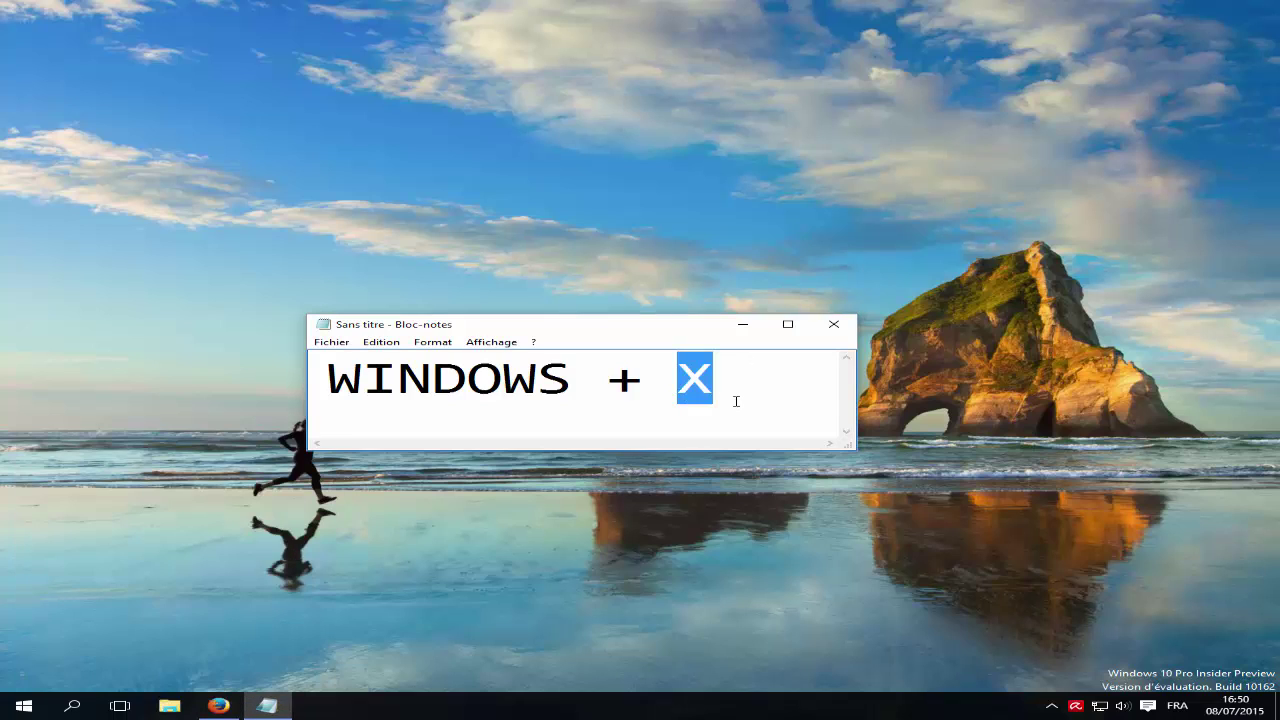
pyautogui.press('BackSpace')
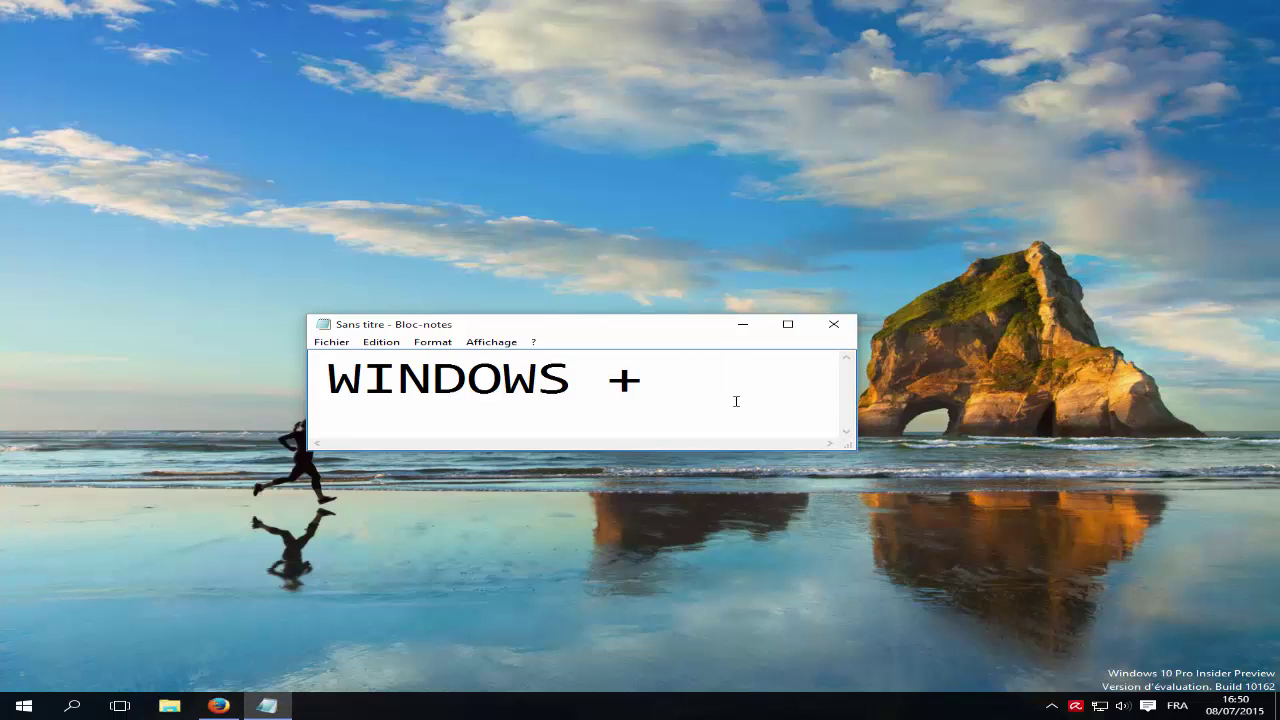
pyautogui.write('Z')
# - Change the note to read "WINDOWS + Espace", enlarge its window to fit, and switch the keyboard input language to Chinese and back to French
pyautogui.doubleClick(691, 384)
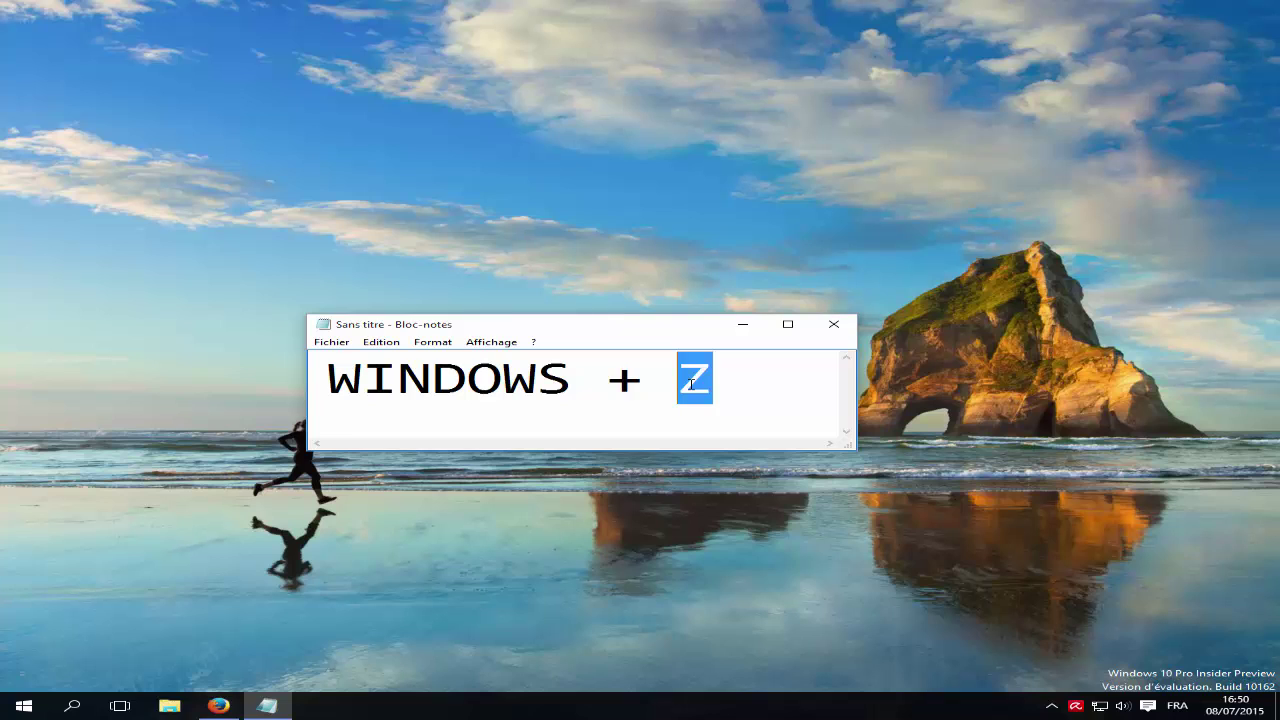
pyautogui.write('Espace')
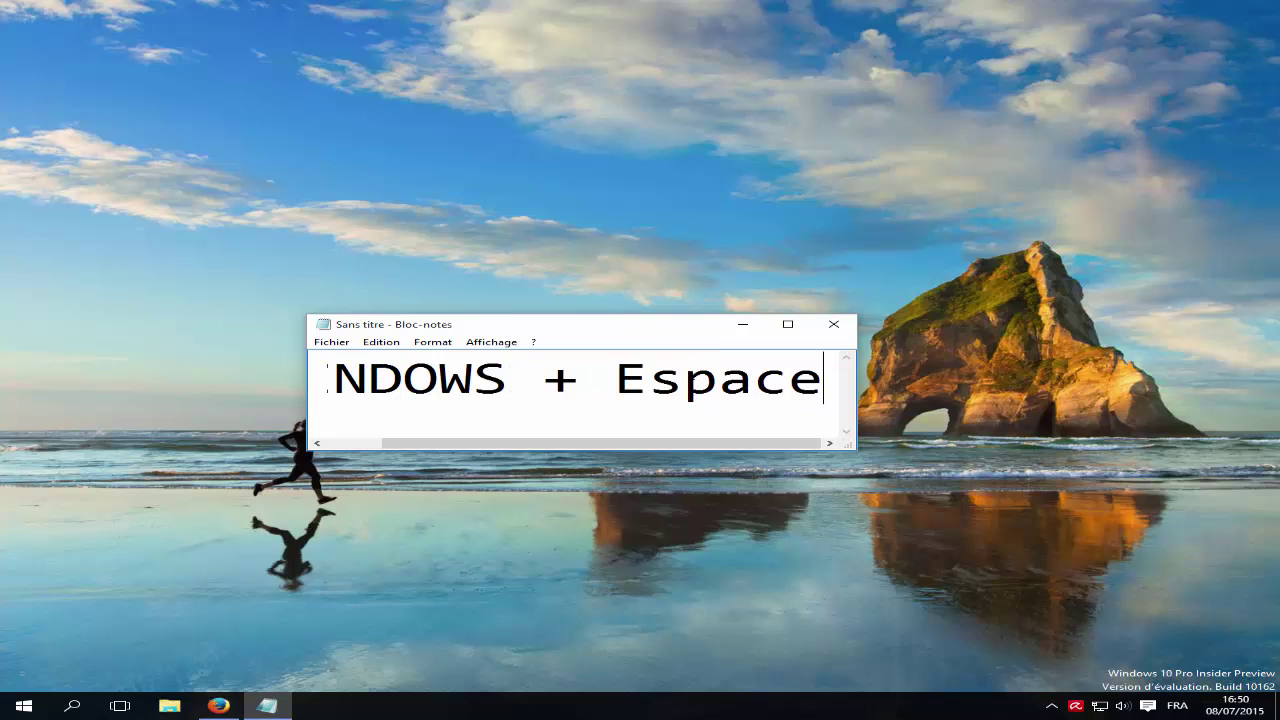
pyautogui.moveTo(849, 444); pyautogui.dragTo(958, 494)
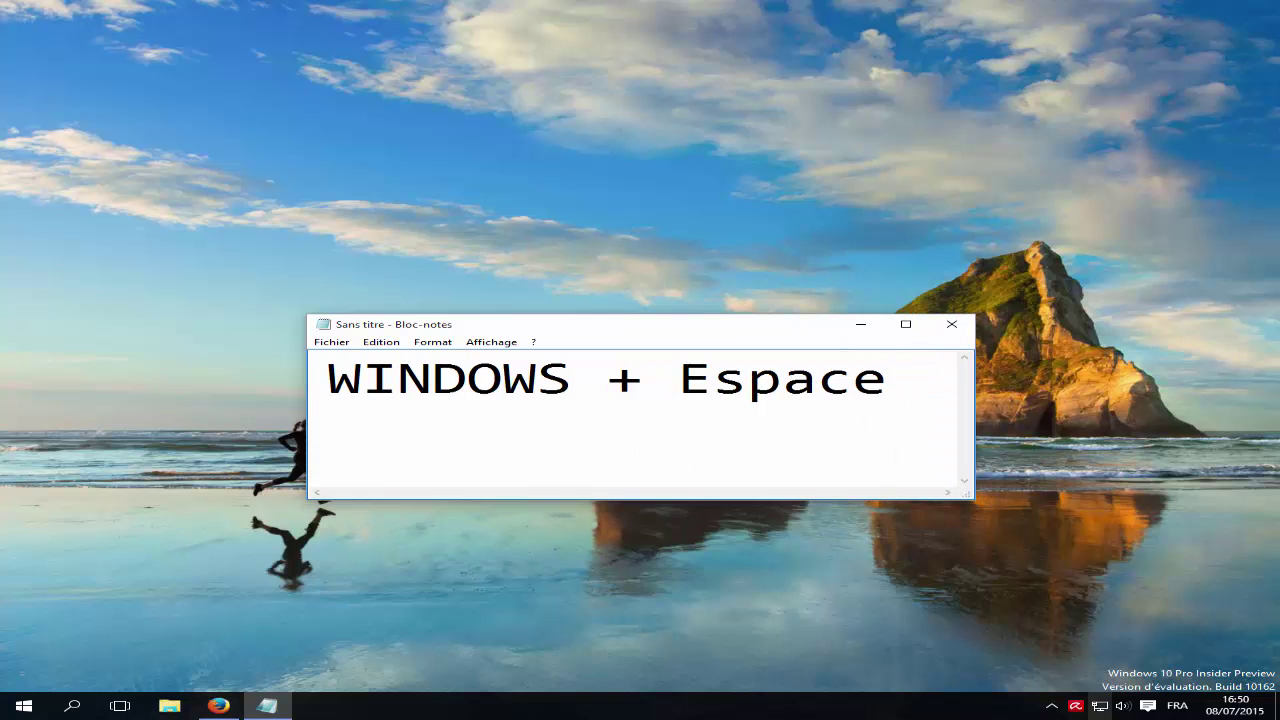
pyautogui.moveTo(1190, 715)
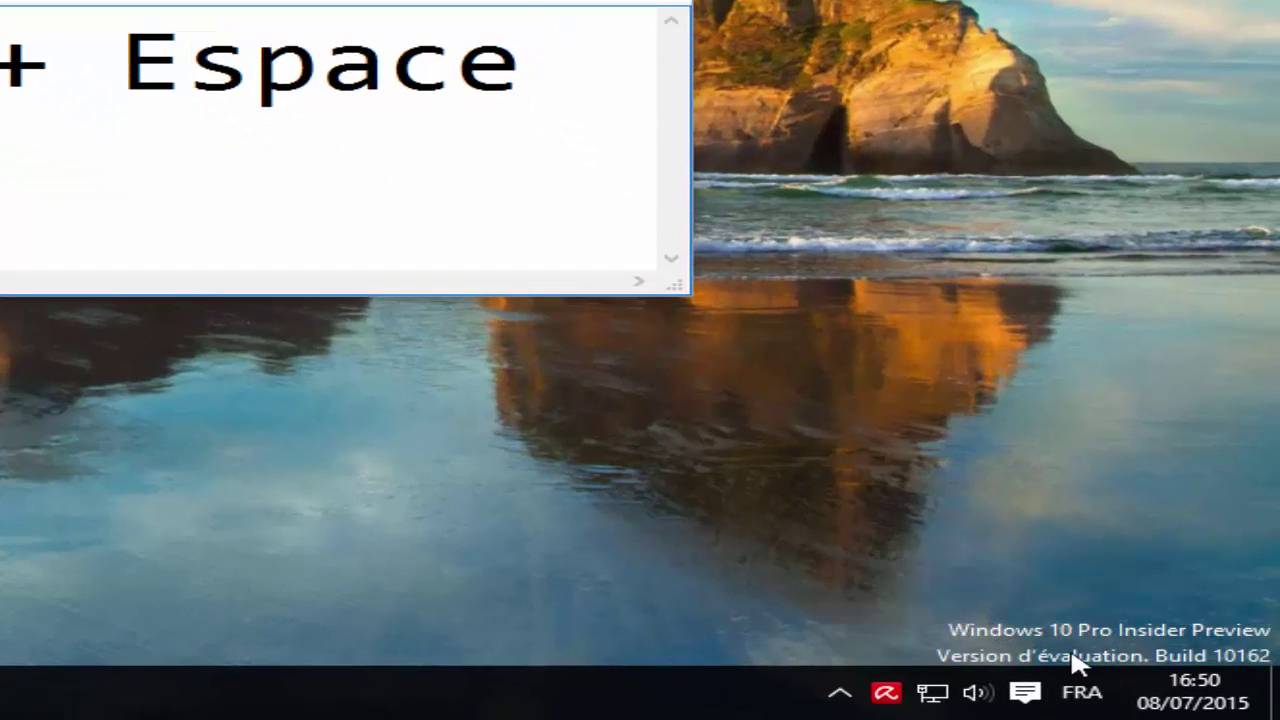
pyautogui.press('super+space')
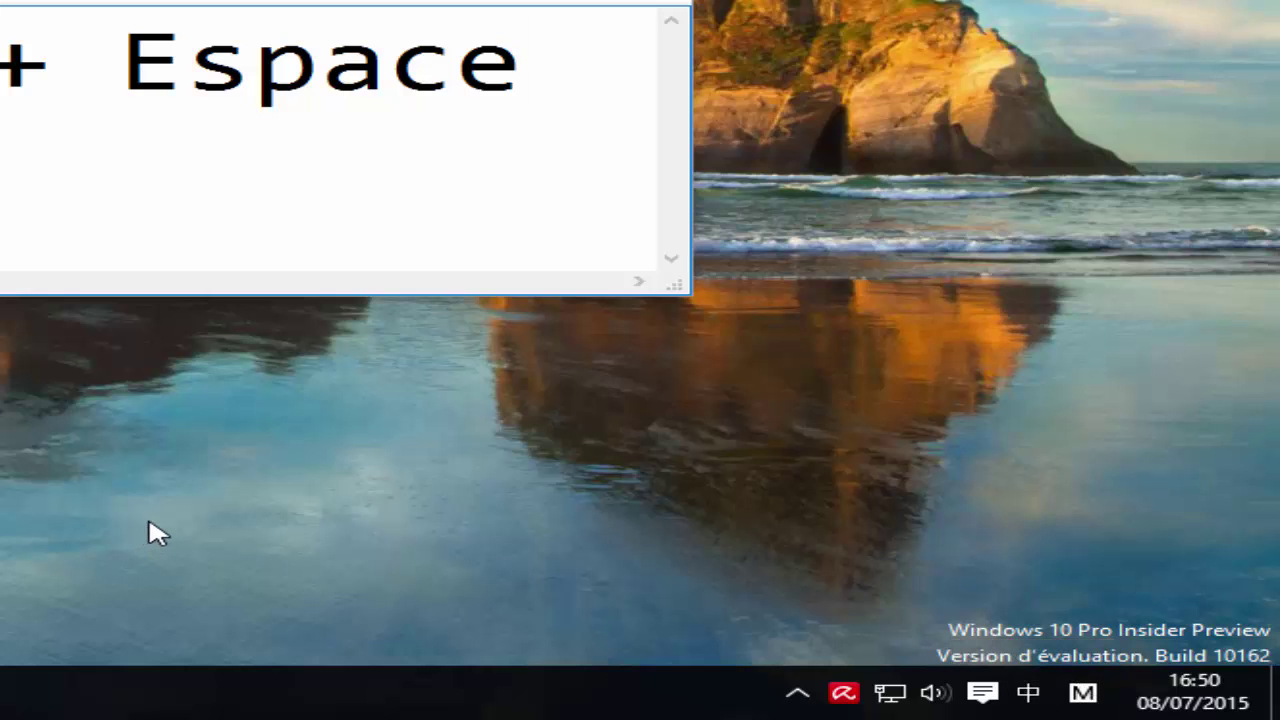
pyautogui.press('super+space')
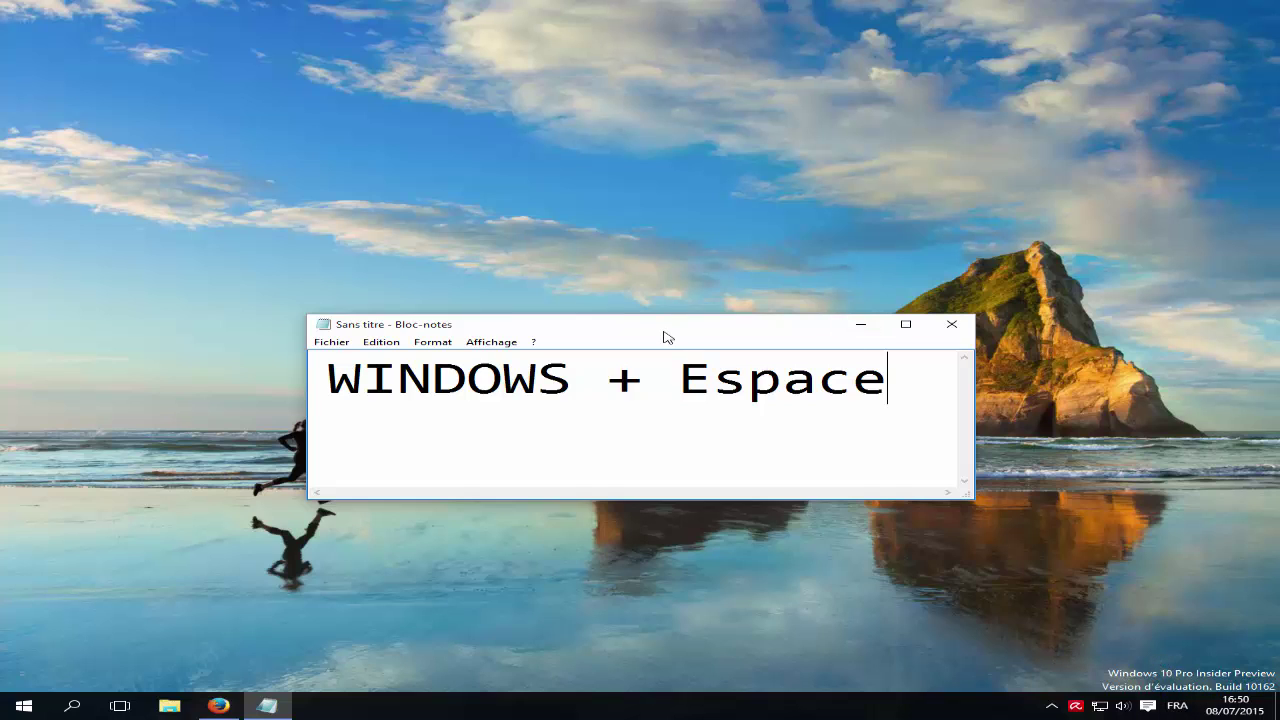
# - Shift the note window slightly, change the text to "WINDOWS + Entrée", and start and close the Narrator
pyautogui.moveTo(664, 329); pyautogui.dragTo(646, 327)
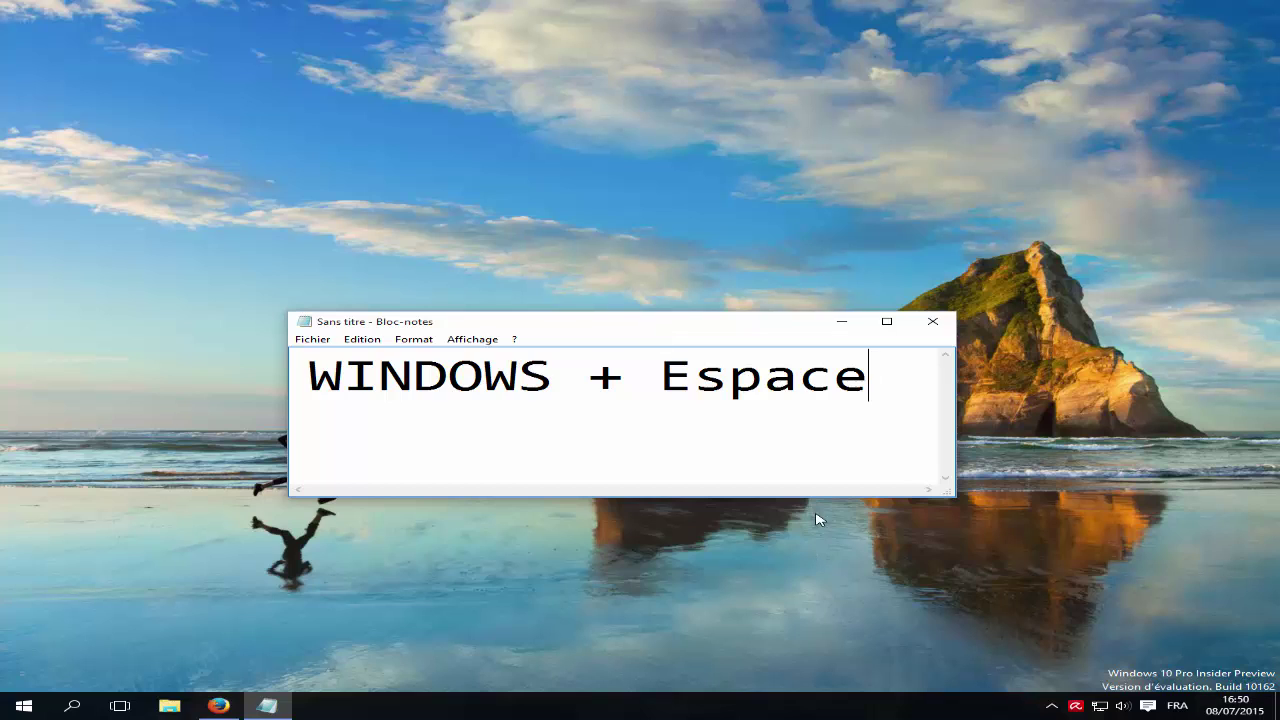
pyautogui.moveTo(891, 365); pyautogui.dragTo(666, 383)
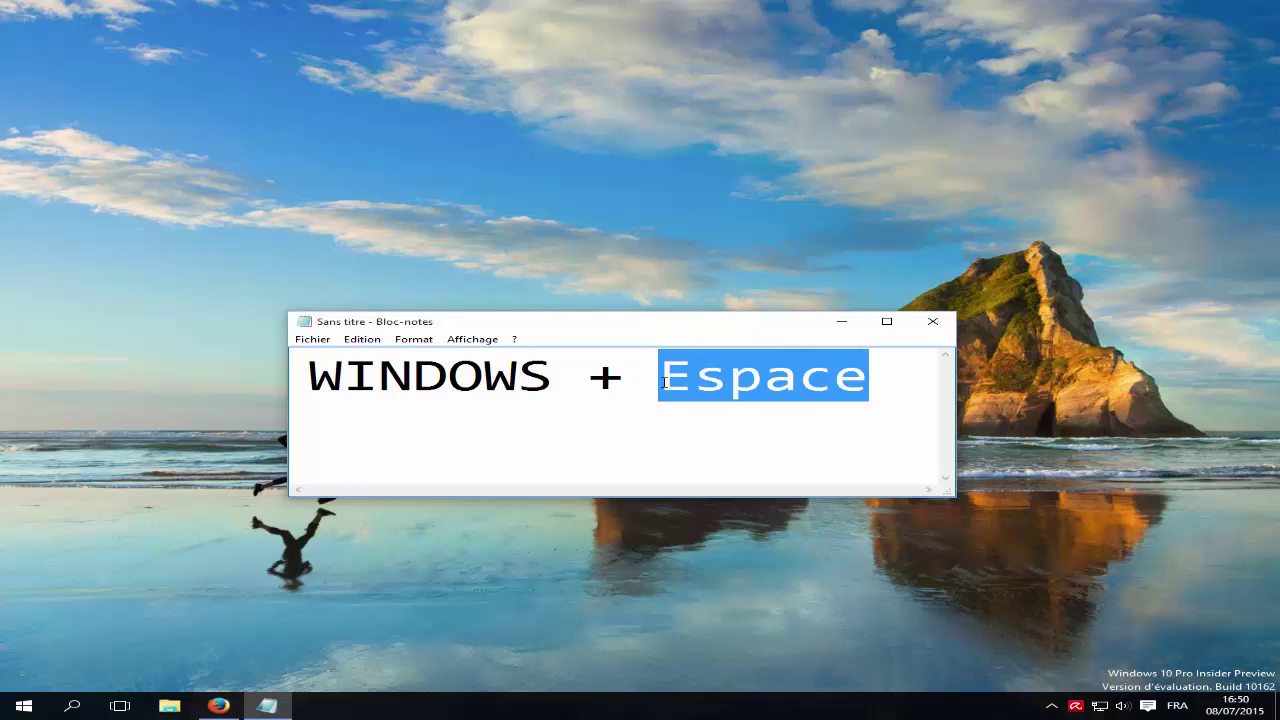
pyautogui.press('BackSpace')
pyautogui.write('En')
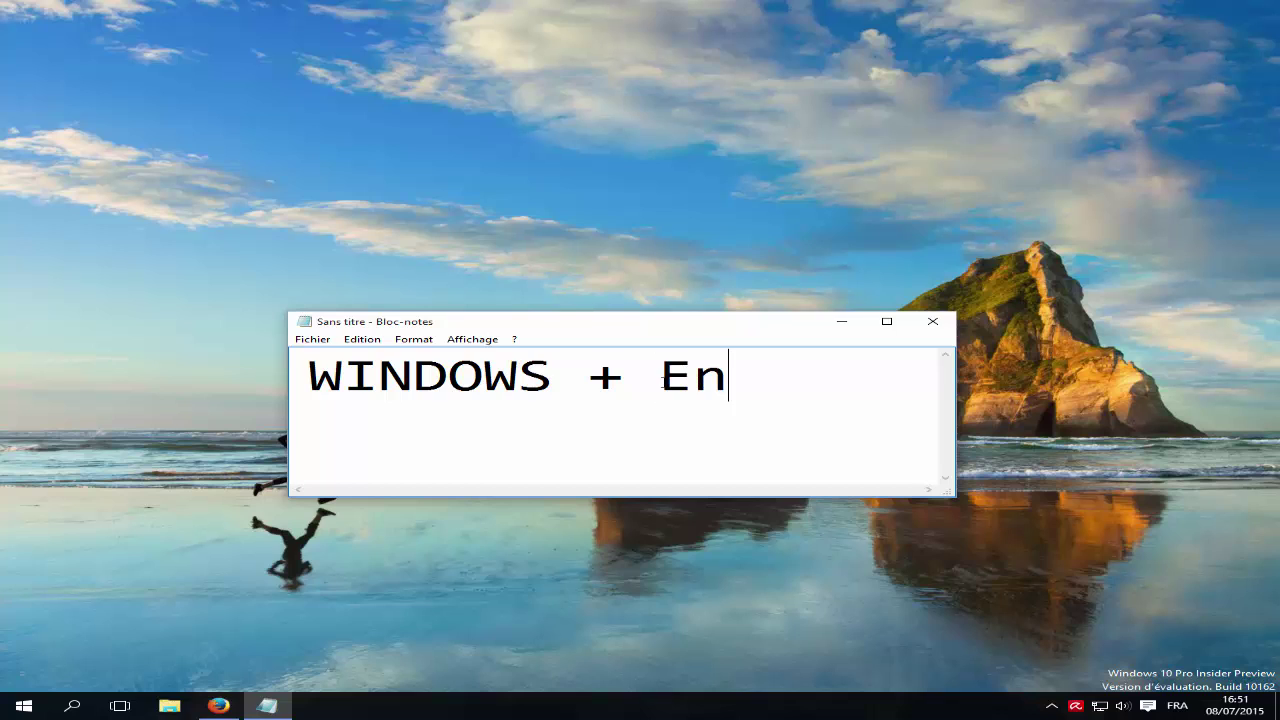
pyautogui.write('trée')
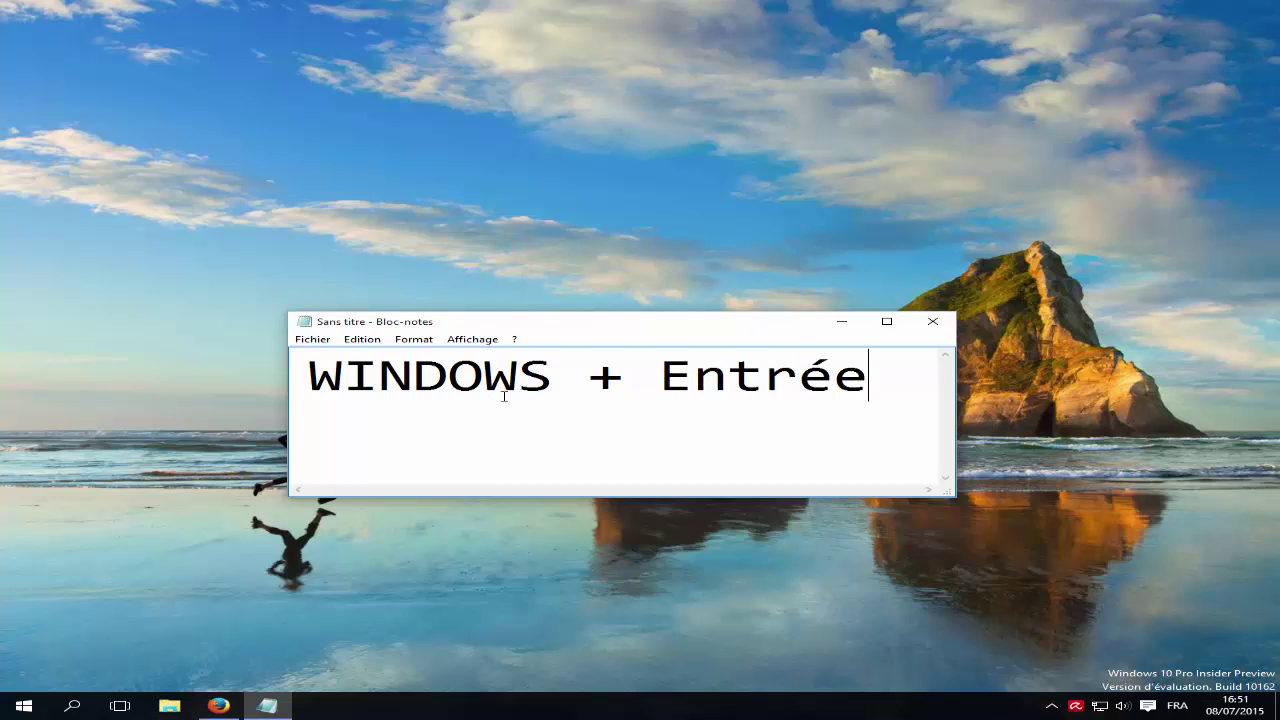
pyautogui.moveTo(894, 380); pyautogui.dragTo(340, 378)
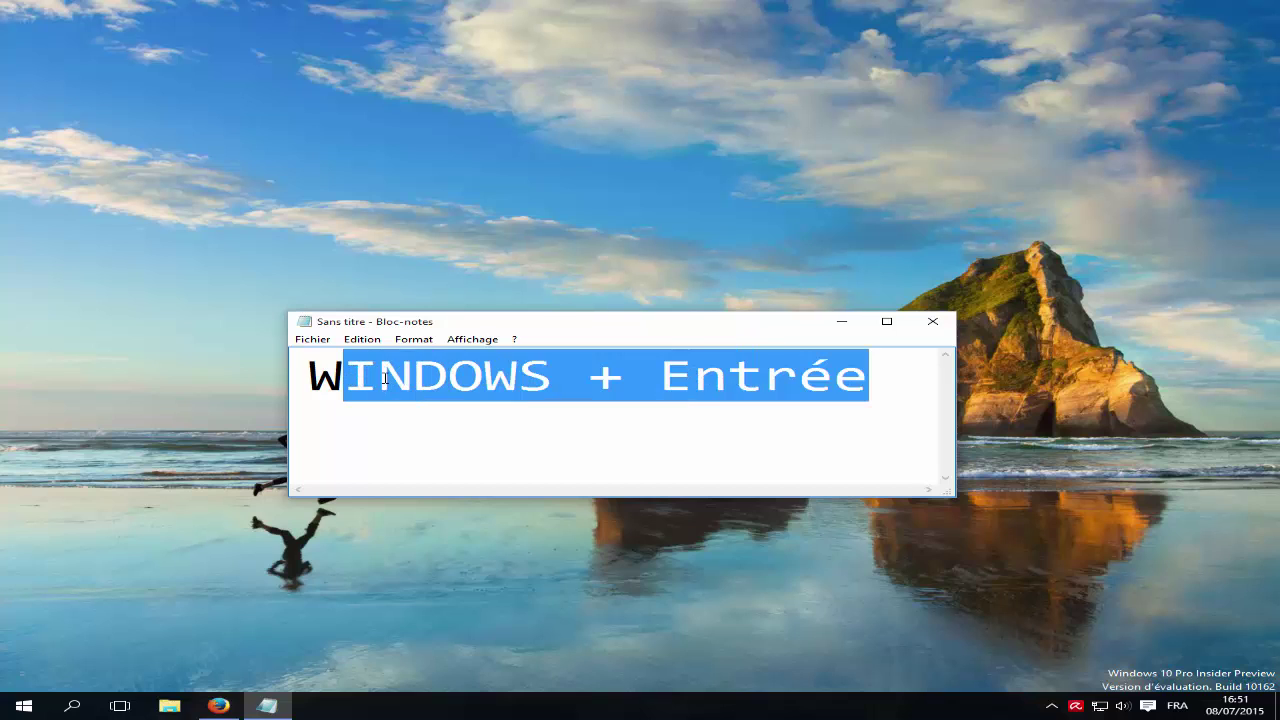
pyautogui.press('super+Return')
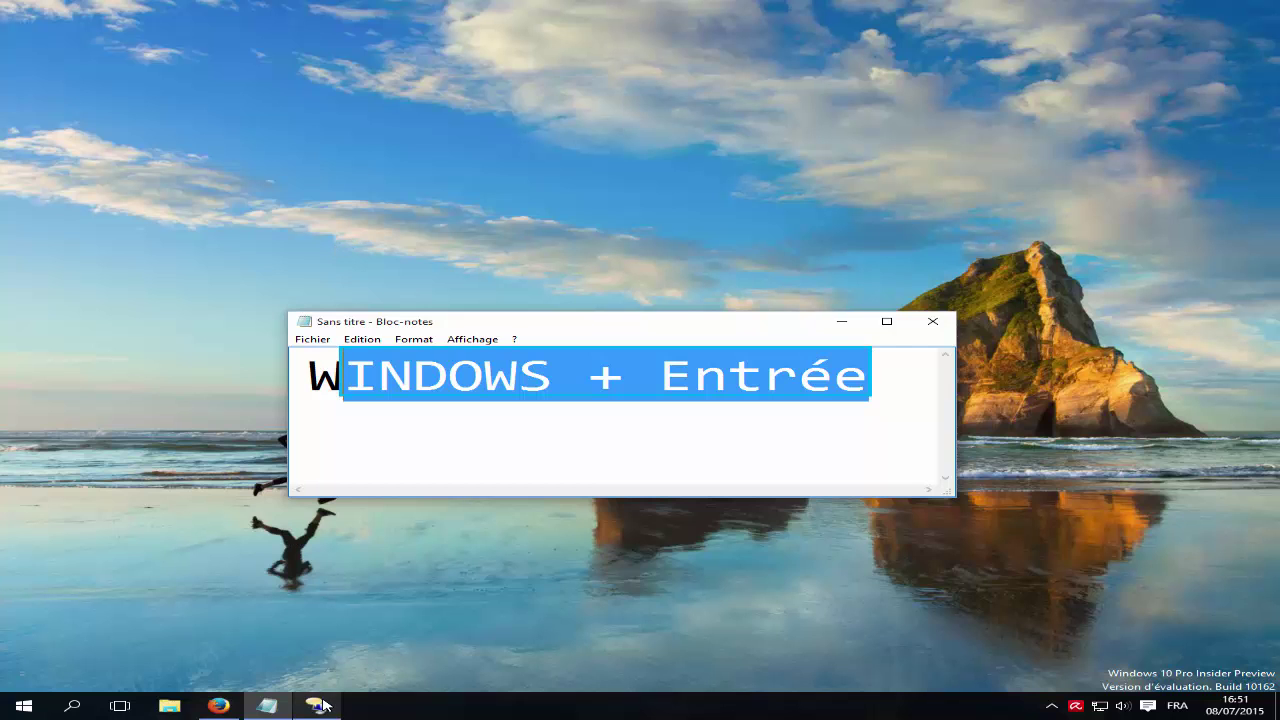
pyautogui.click(900, 157)
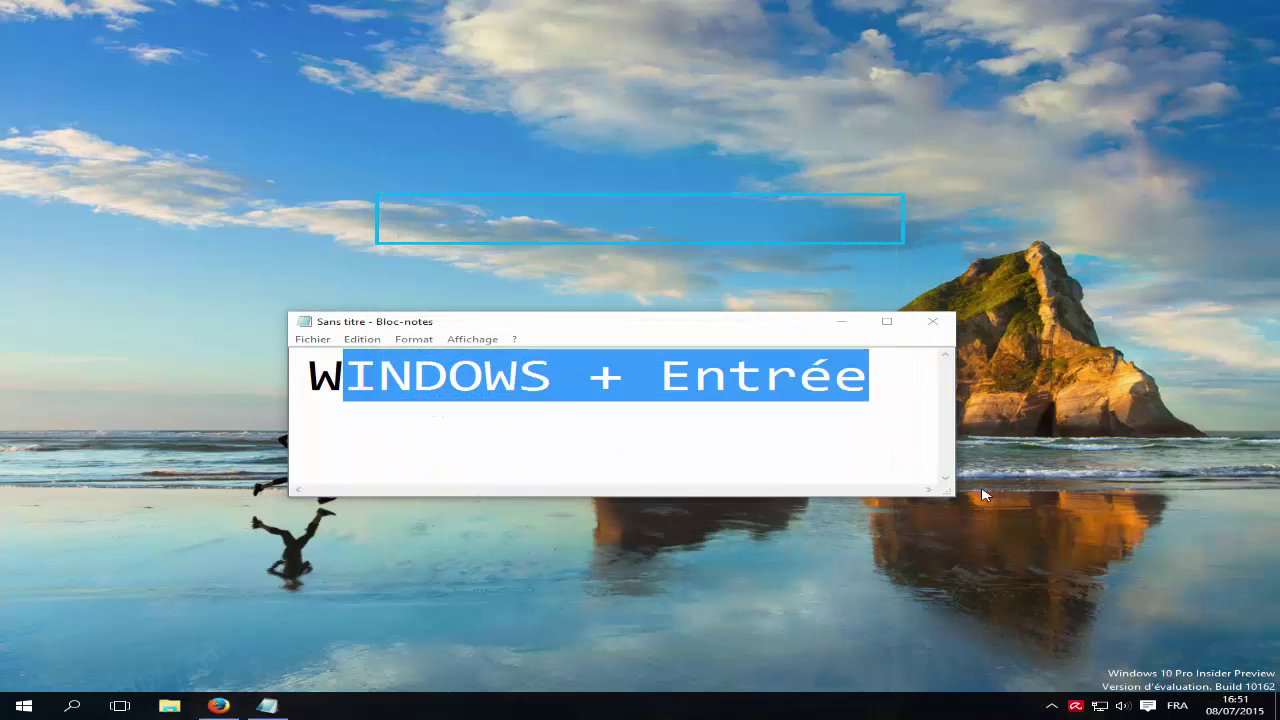
# - Change the note to read "WINDOWS + ,", and peek at the desktop behind the open windows
pyautogui.click(904, 387)
pyautogui.doubleClick(820, 381)
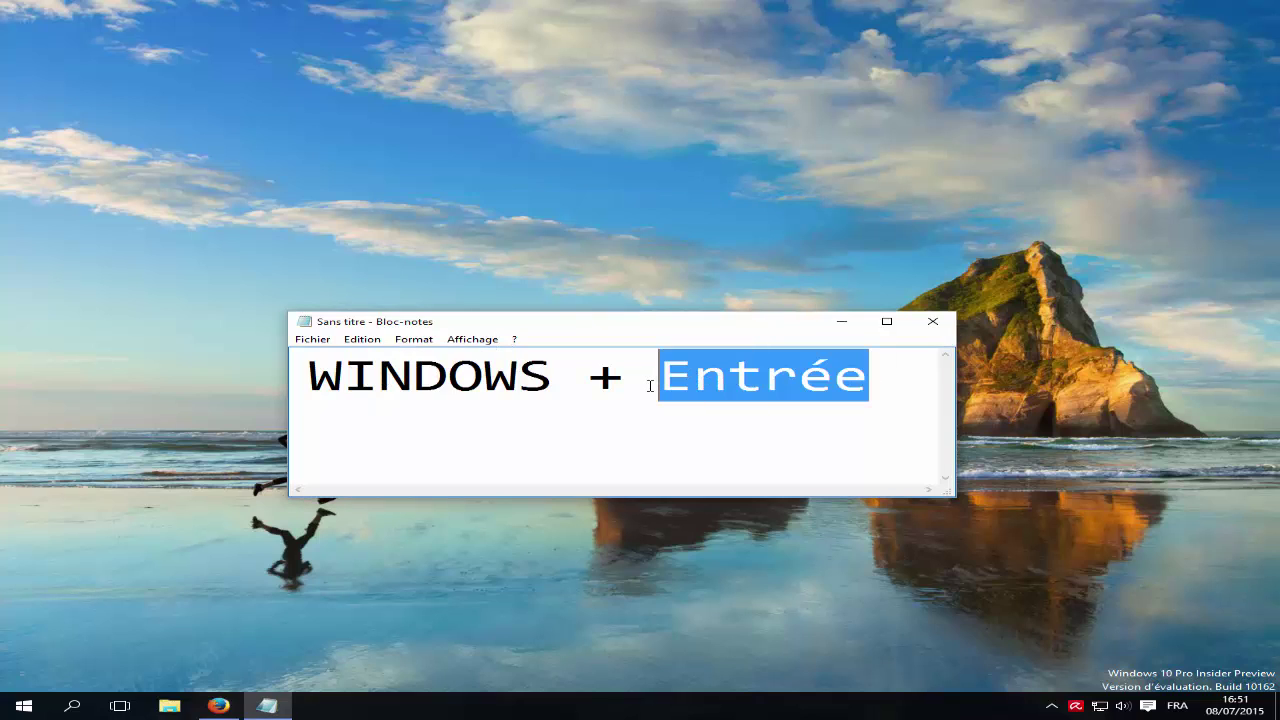
pyautogui.press('BackSpace')
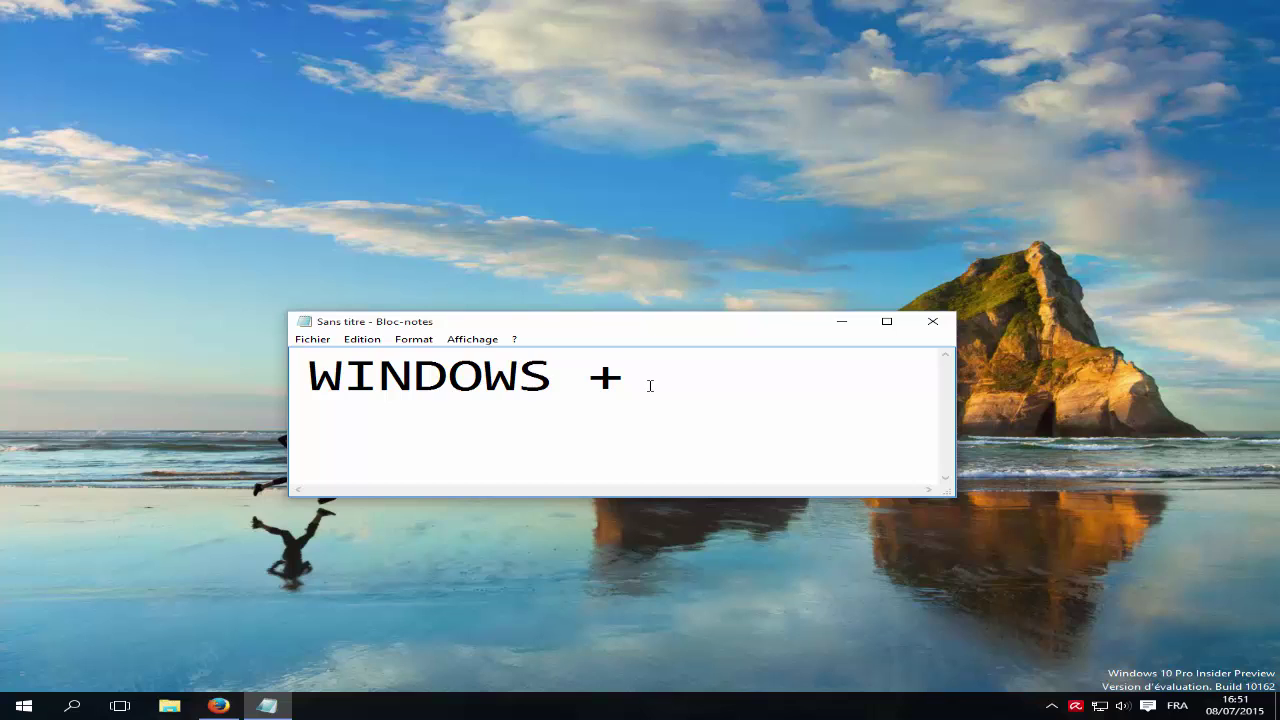
pyautogui.write(',')
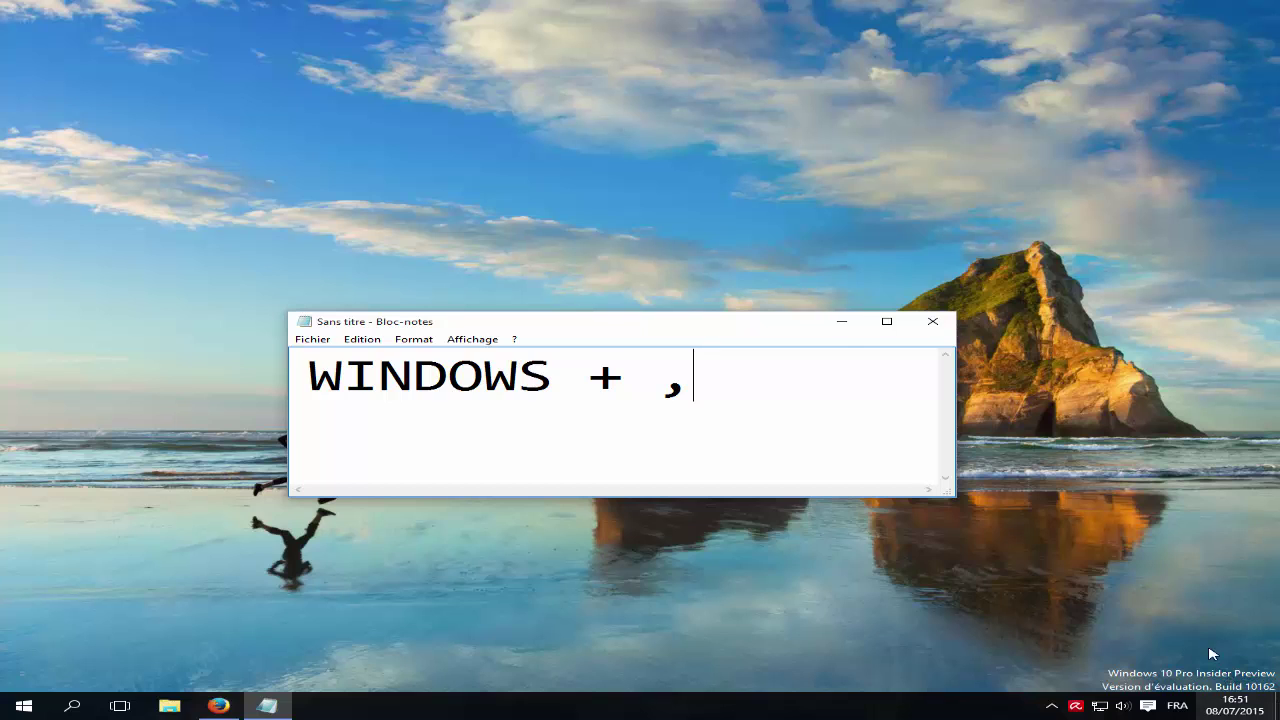
pyautogui.click(1042, 574)
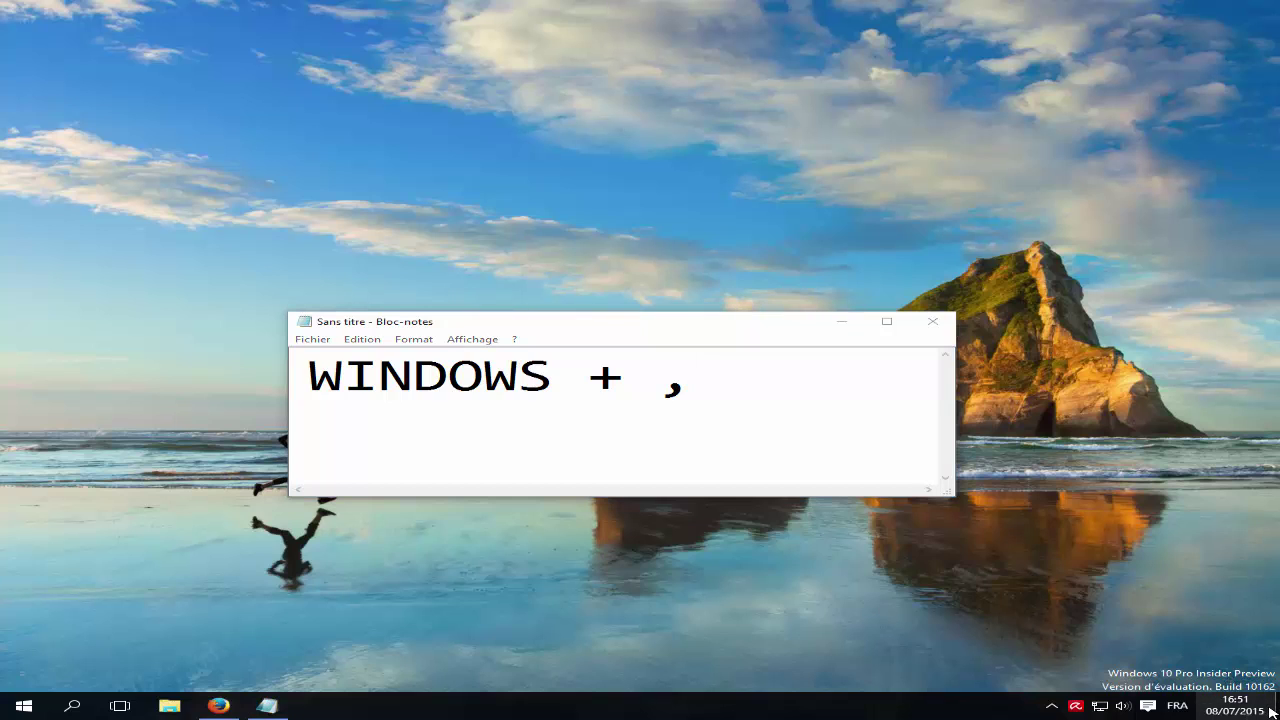
pyautogui.moveTo(1276, 712)
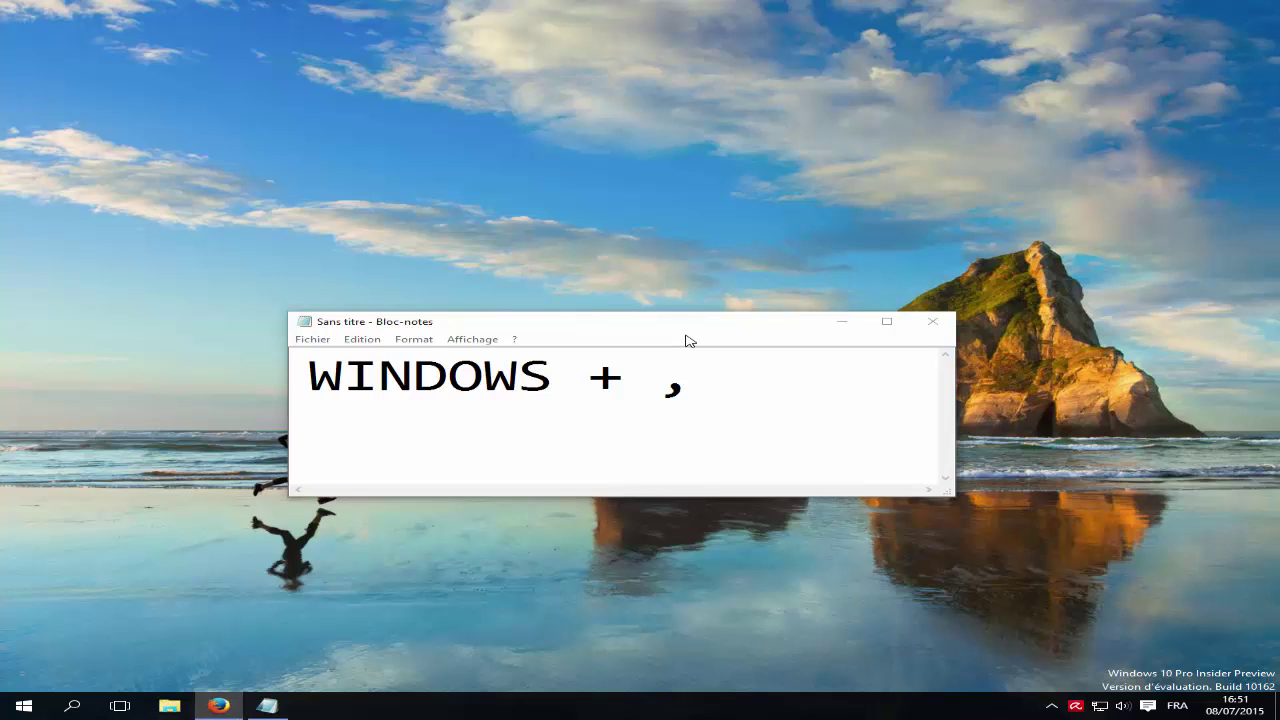
pyautogui.press('super+comma')
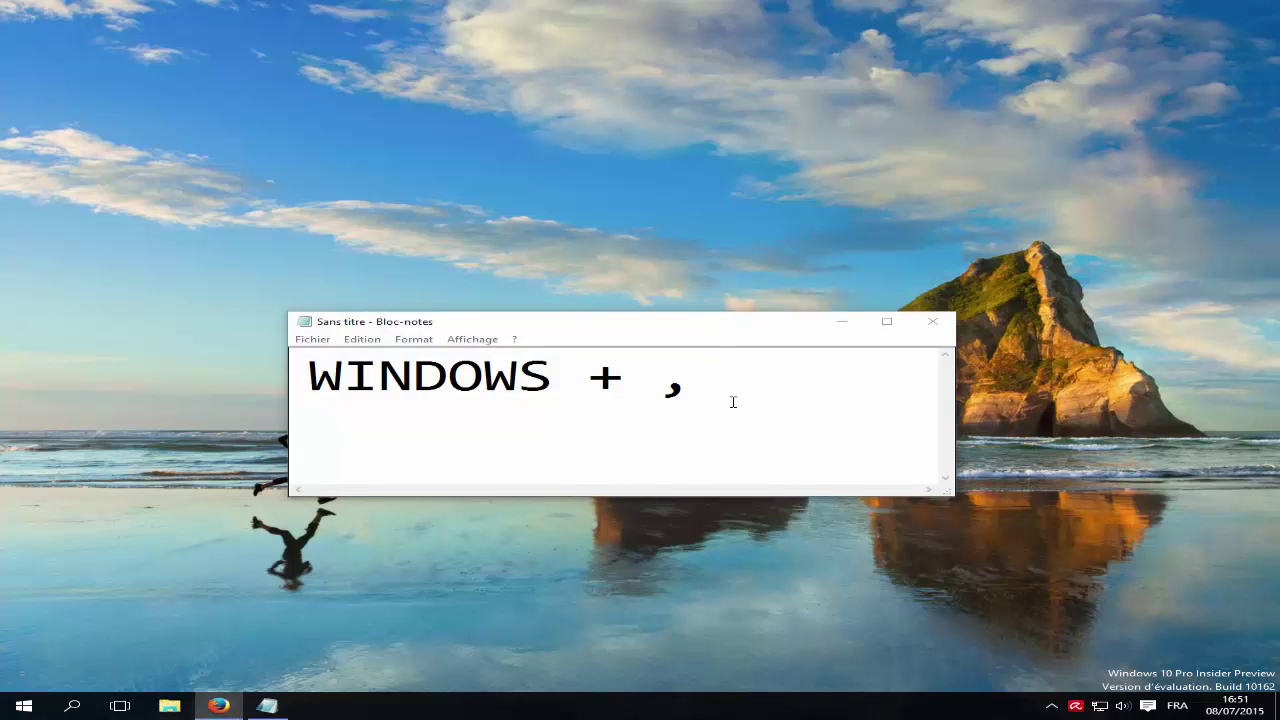
# - Change the note to read "WINDOWS + Impr écran", and widen its window to show the whole line
pyautogui.moveTo(690, 381); pyautogui.dragTo(670, 385)
pyautogui.press('BackSpace')
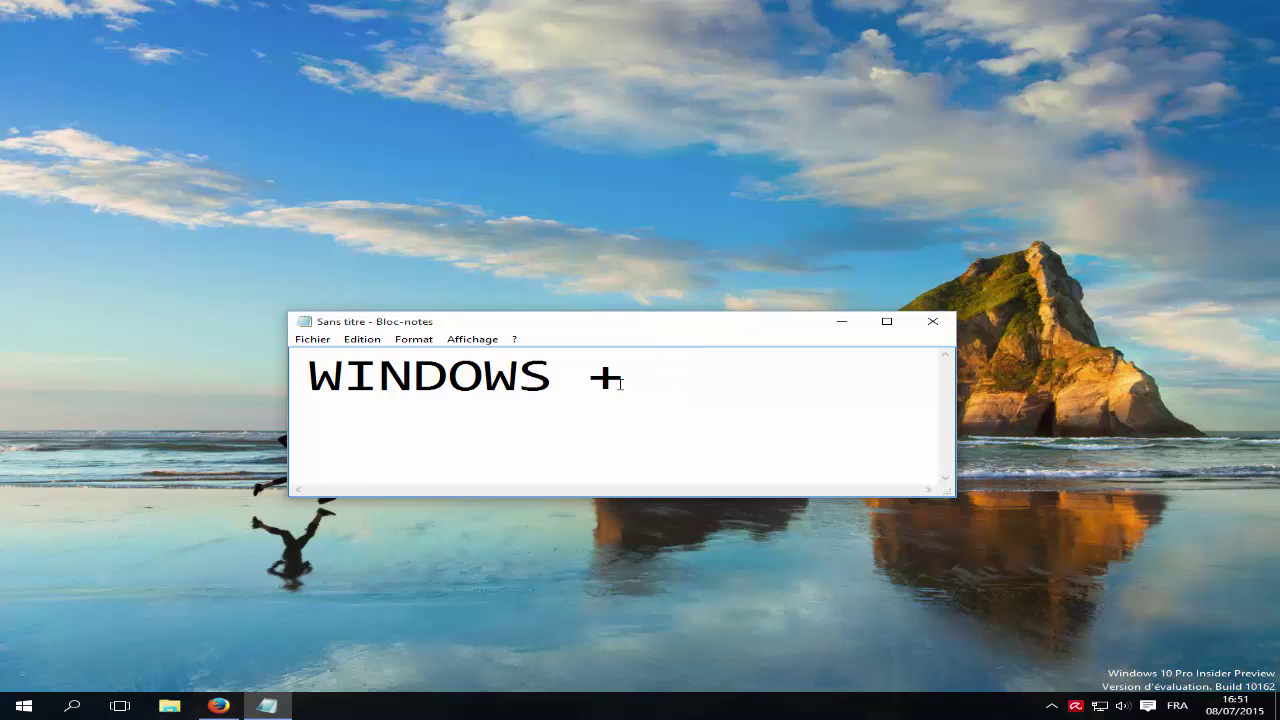
pyautogui.write('Impr')
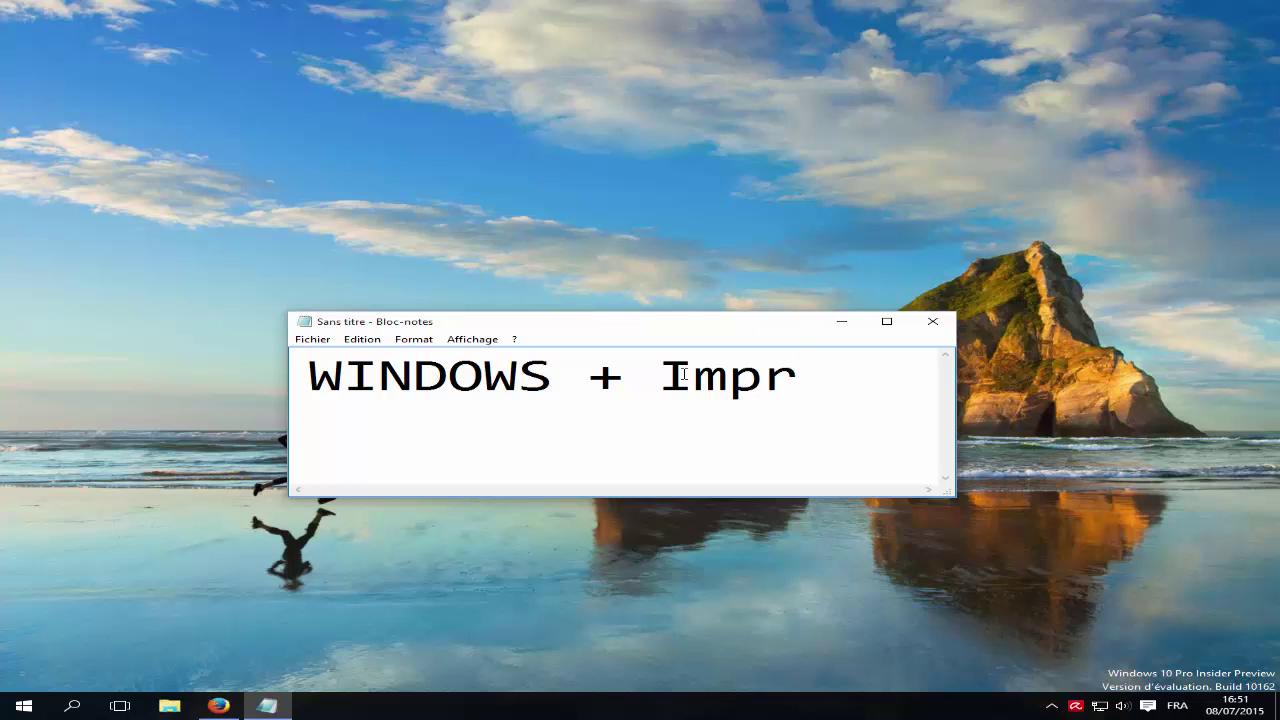
pyautogui.write(' écran')
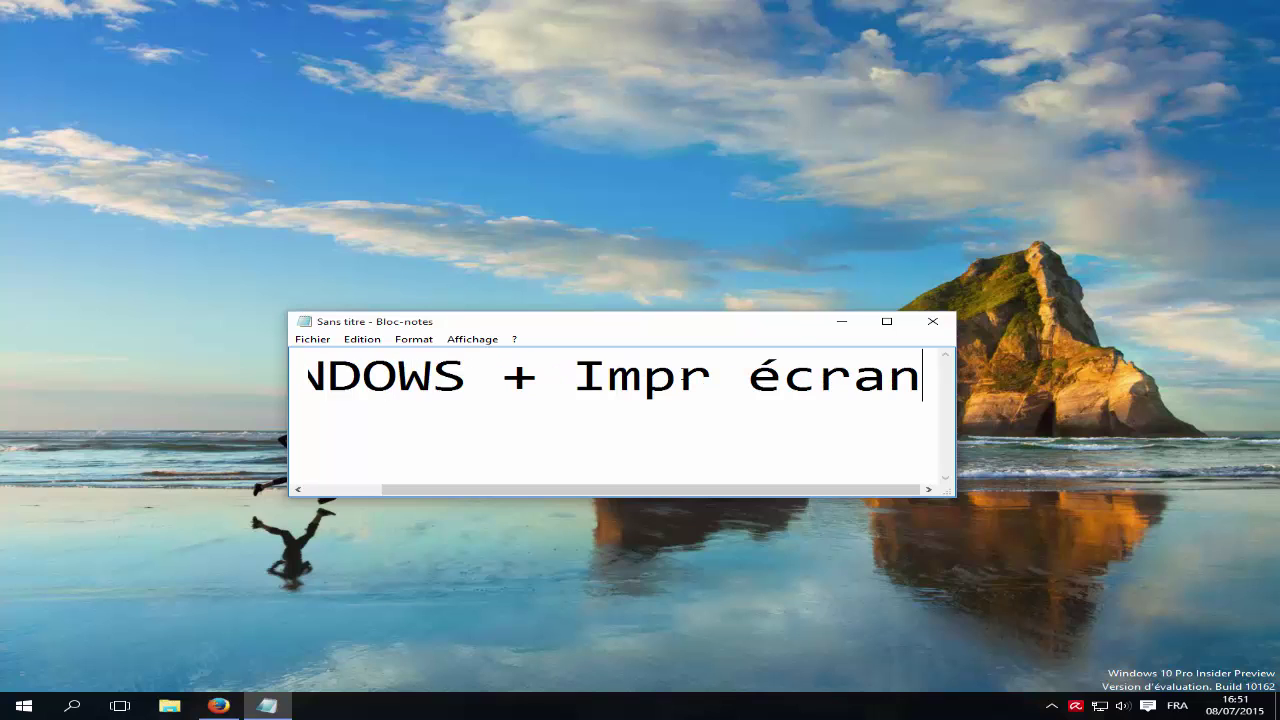
pyautogui.moveTo(288, 314); pyautogui.dragTo(186, 333)
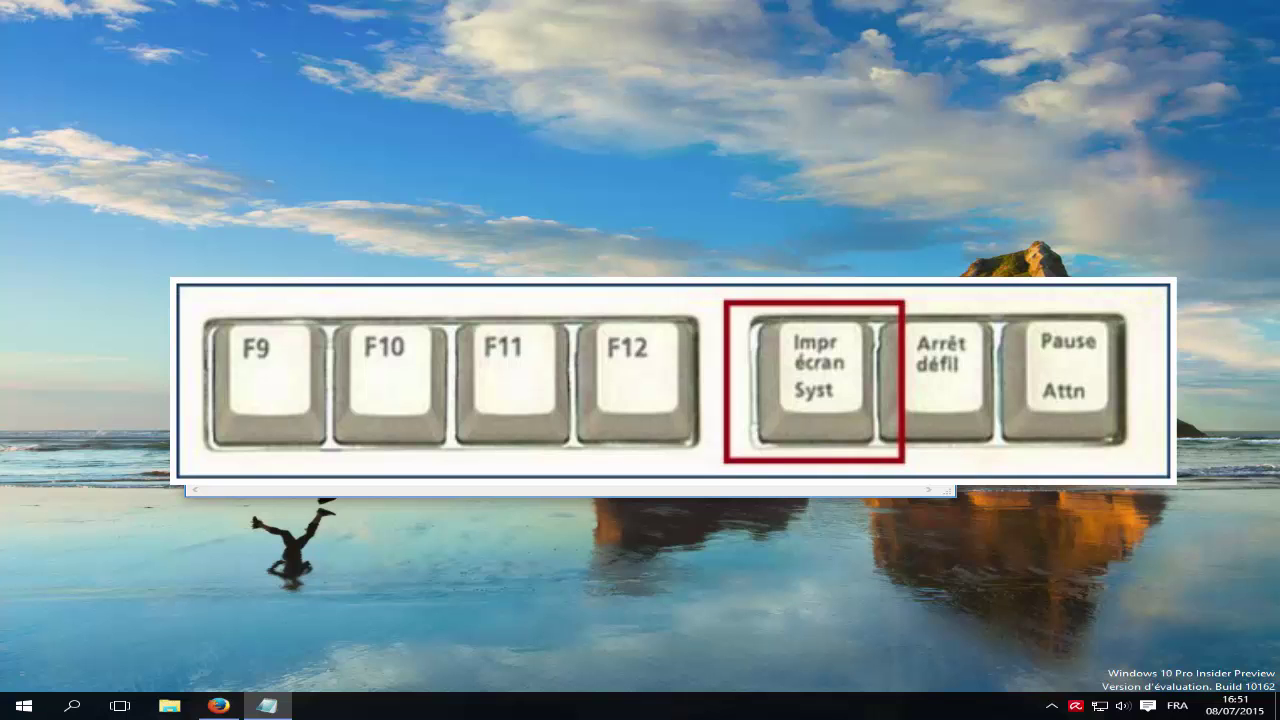
# - Change the note to read "WINDOWS + +", and zoom in on the screen with the Magnifier
pyautogui.press('BackSpace')
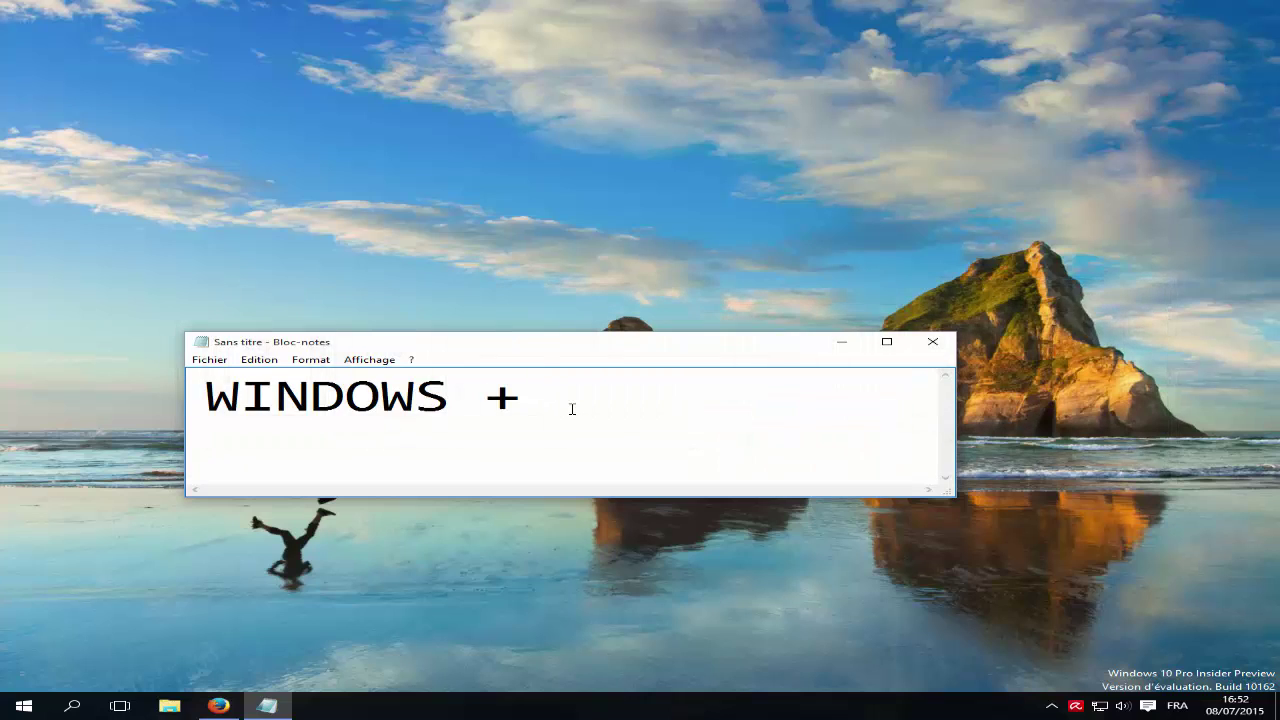
pyautogui.write('+')
pyautogui.press('super+plus')
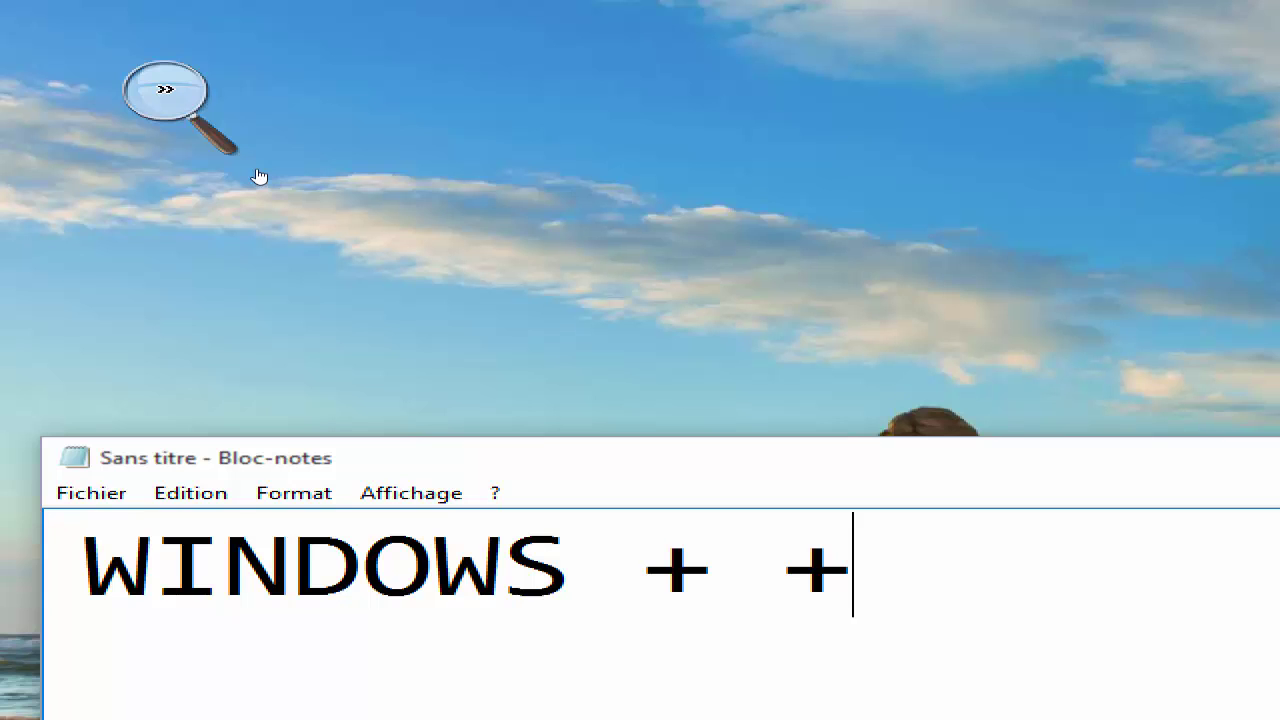
# - Change the note to read "WINDOWS + -", and zoom the Magnifier back out
pyautogui.press('BackSpace')
pyautogui.write('-')
pyautogui.press('super+minus')
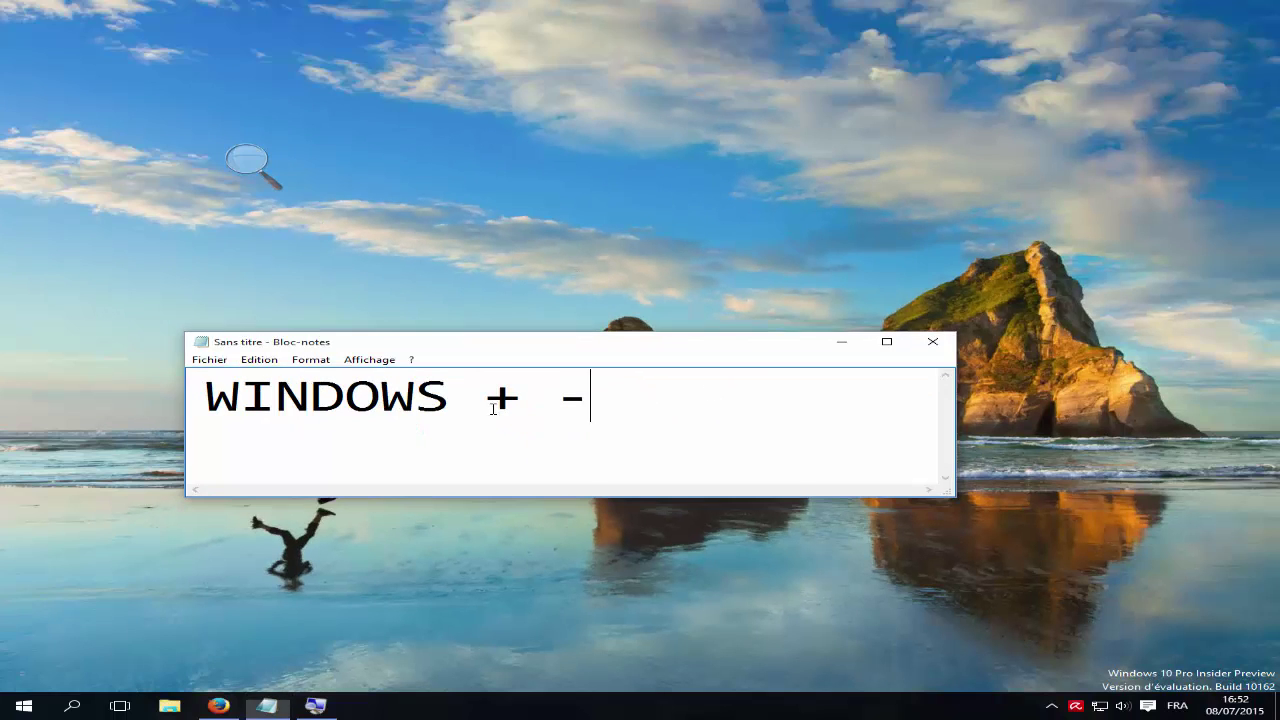
# - Replace the minus sign in the note with 1, and remove the number again to leave "WINDOWS +" for the numbered taskbar shortcuts
pyautogui.hotkey('ctrl', 'a')
pyautogui.click(584, 414)
pyautogui.press('BackSpace')
pyautogui.write('1')
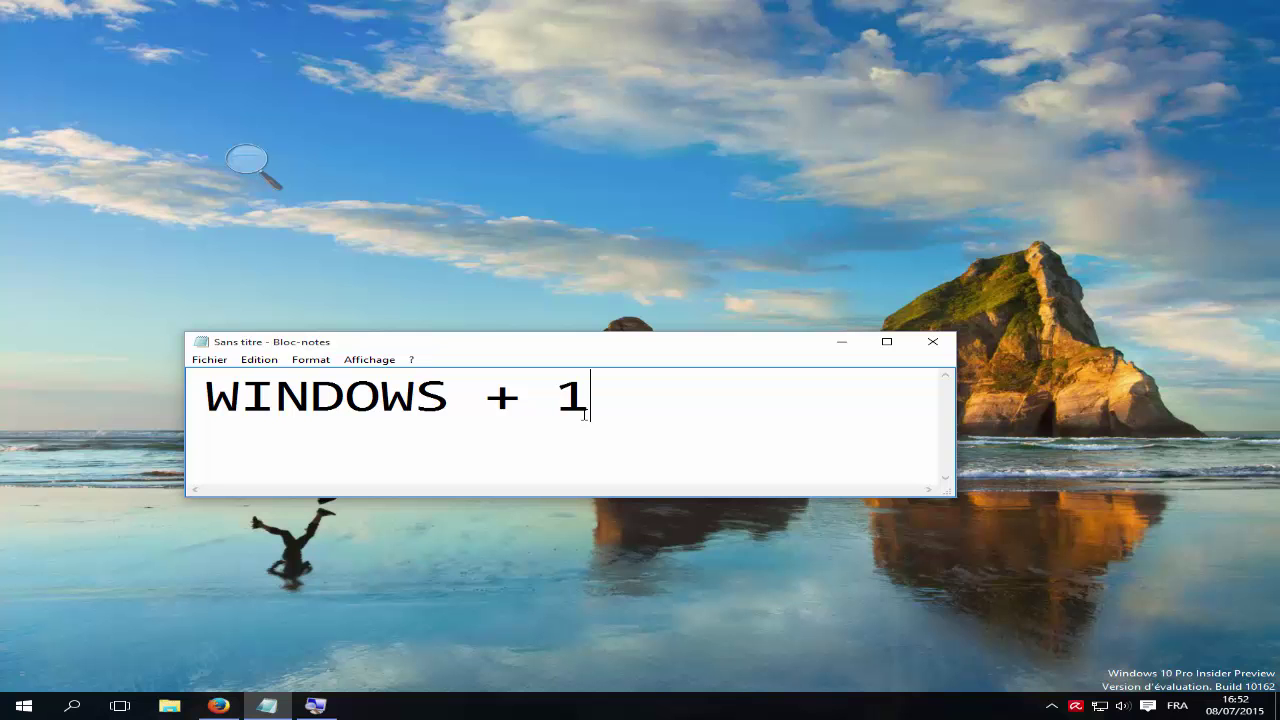
pyautogui.press('BackSpace')
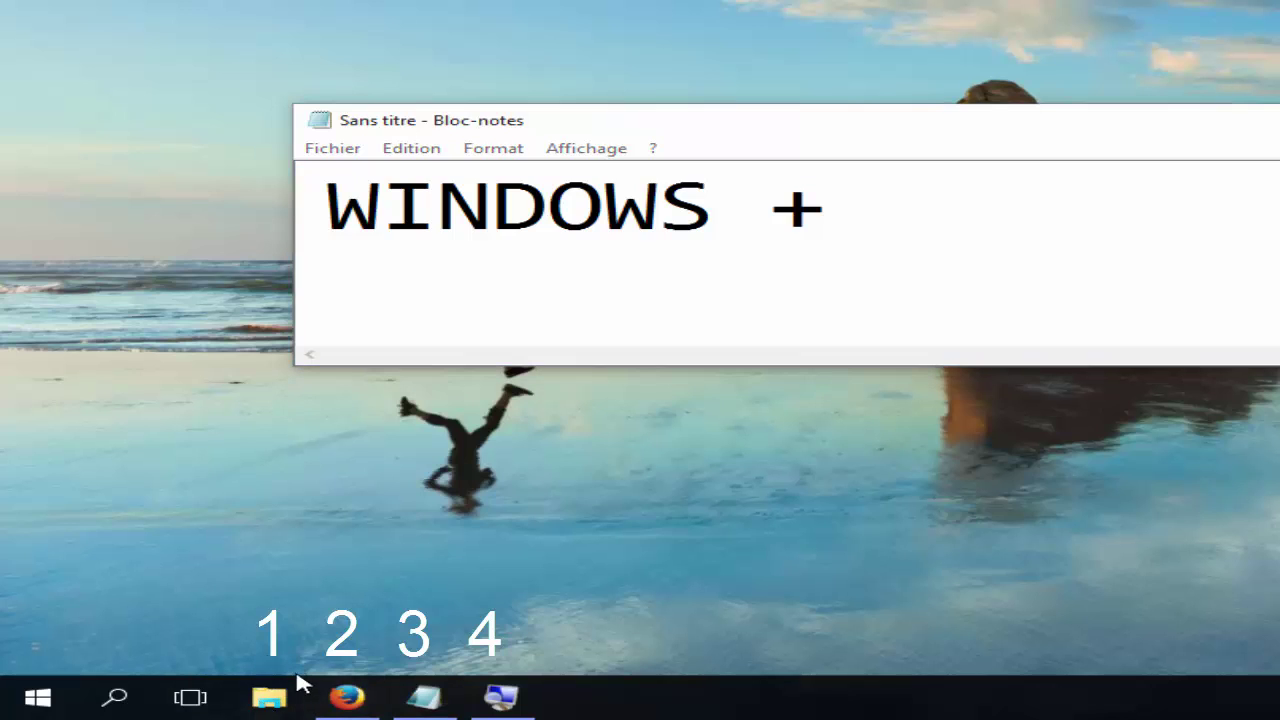
pyautogui.moveTo(346, 697)
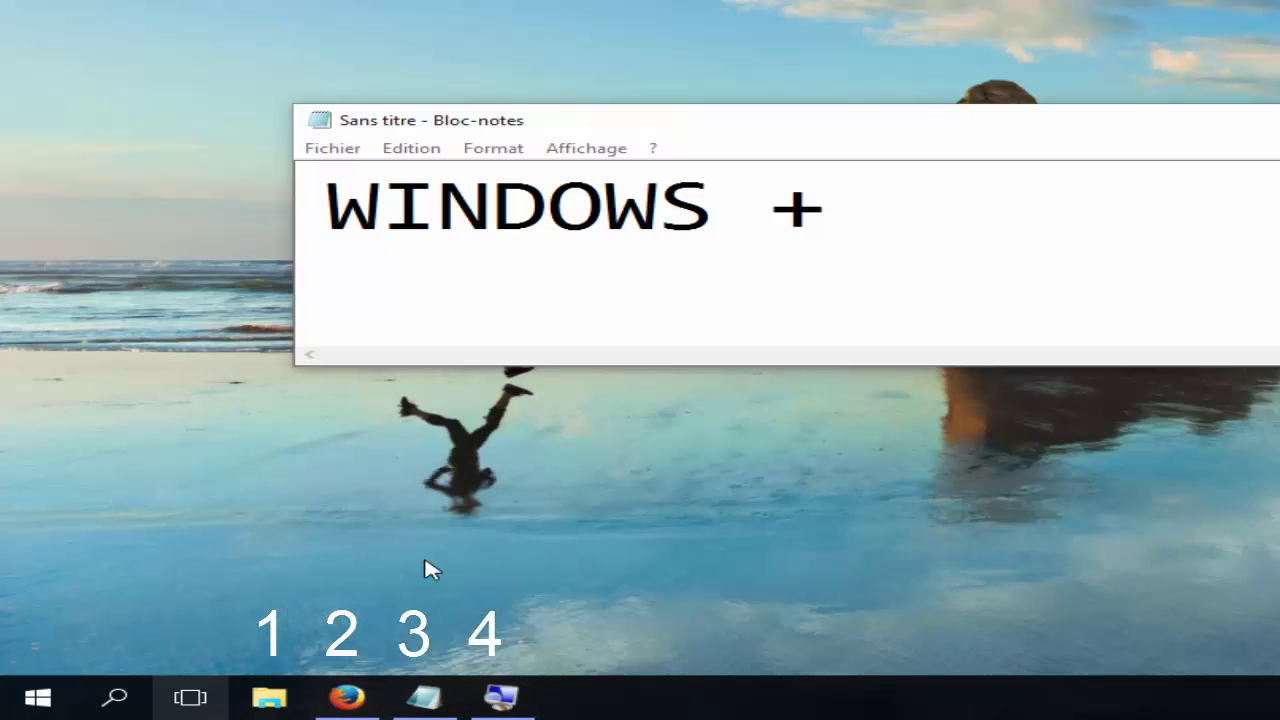
# - Launch the first pinned taskbar program, File Explorer, and close both its window and the Magnifier
pyautogui.press('super+1')
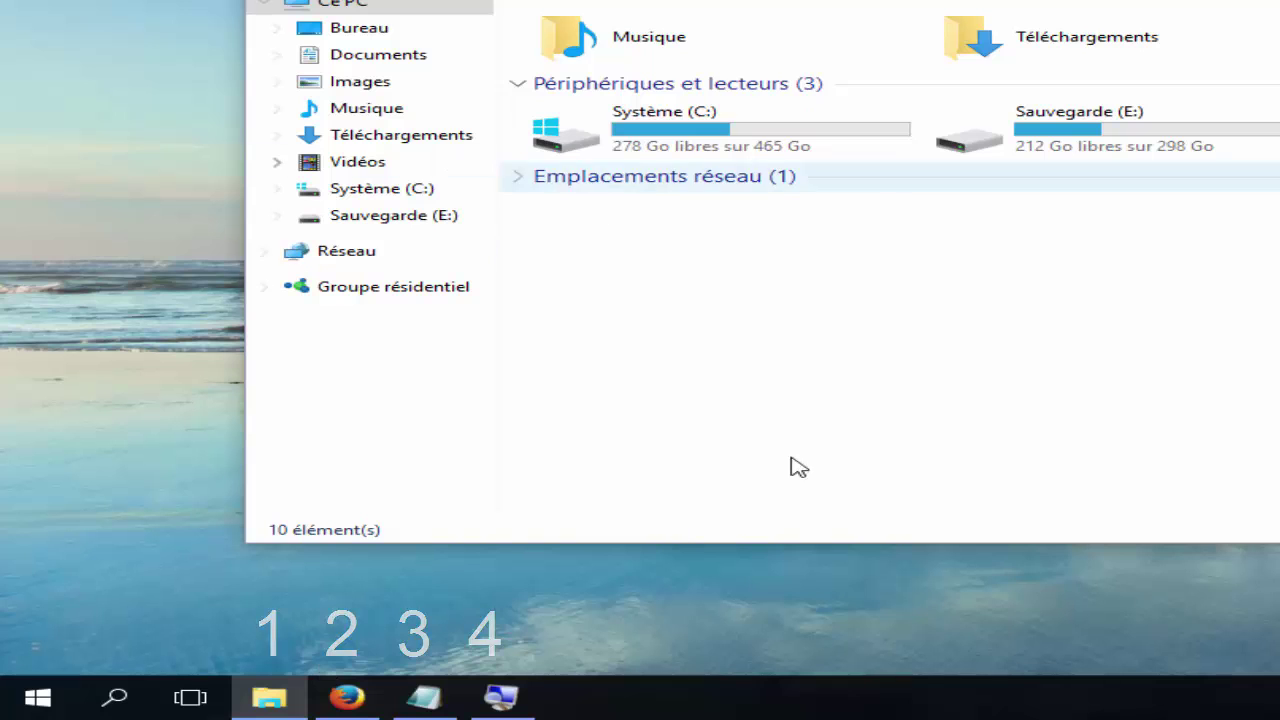
pyautogui.moveTo(430, 706)
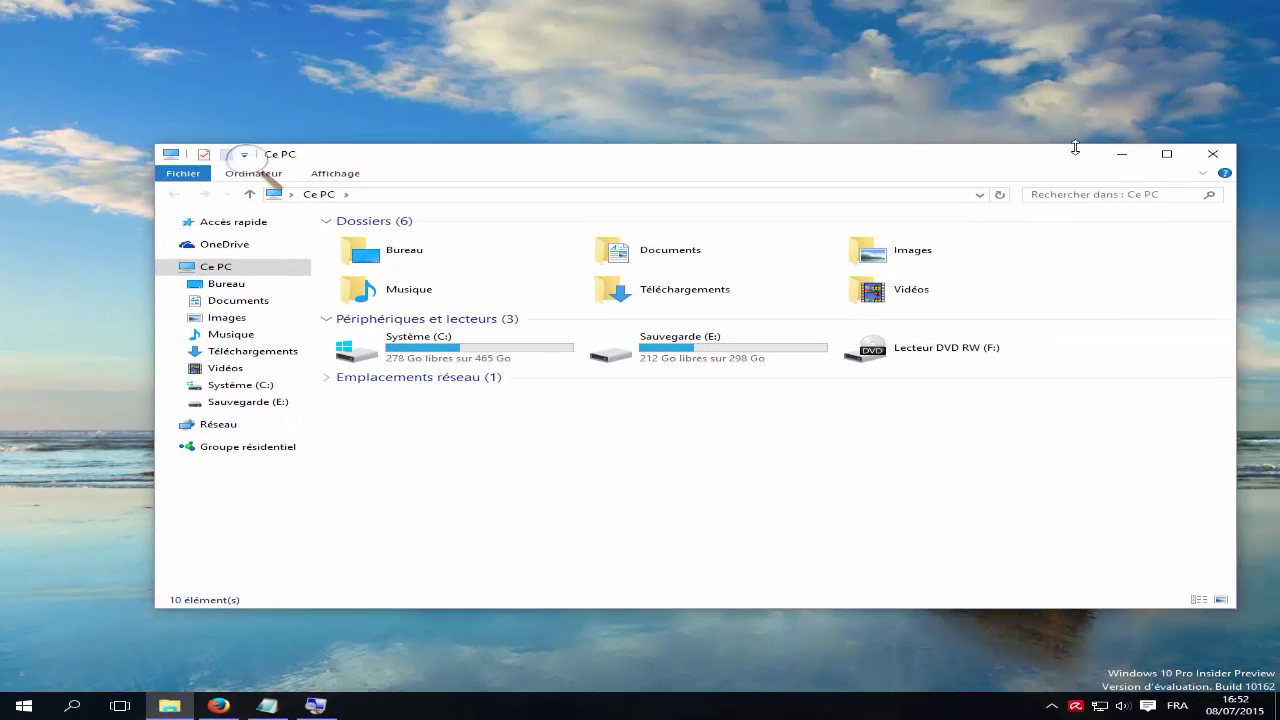
pyautogui.click(1207, 160)
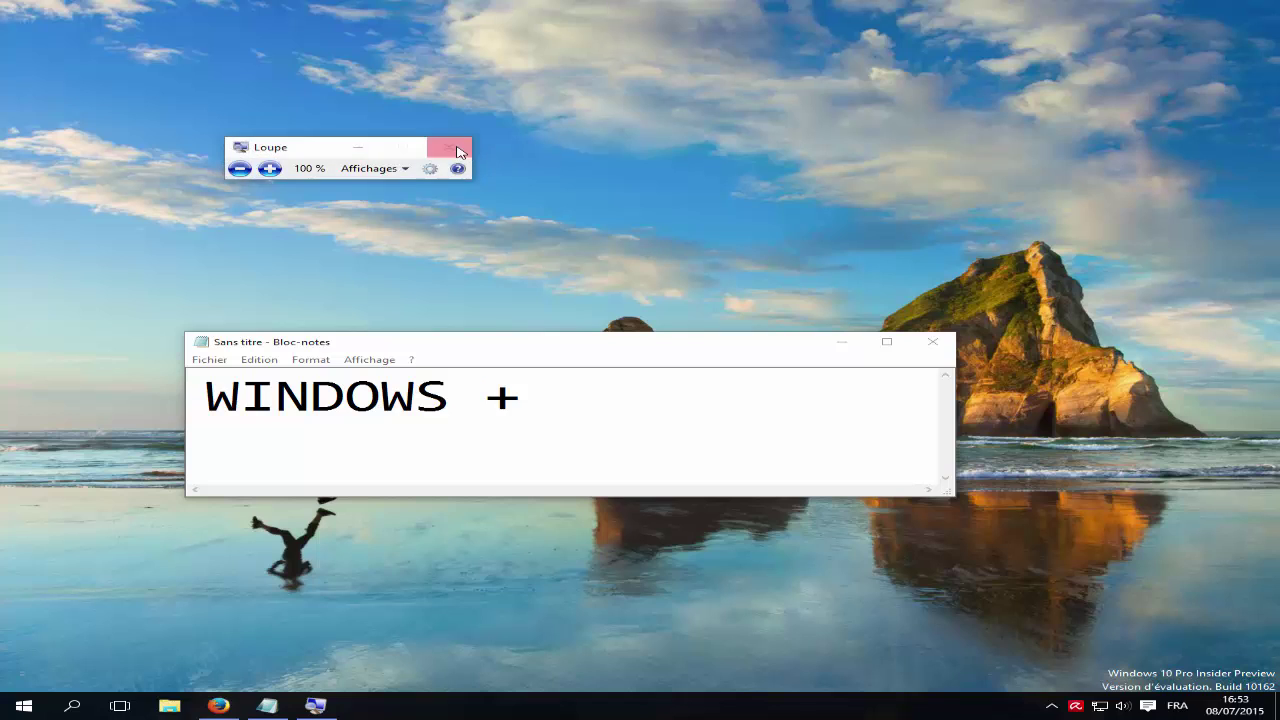
pyautogui.press('super+Escape')
# - Complete the note to read "WINDOWS + Tab", and show the overview of open windows briefly before returning to the desktop
pyautogui.click(591, 391)
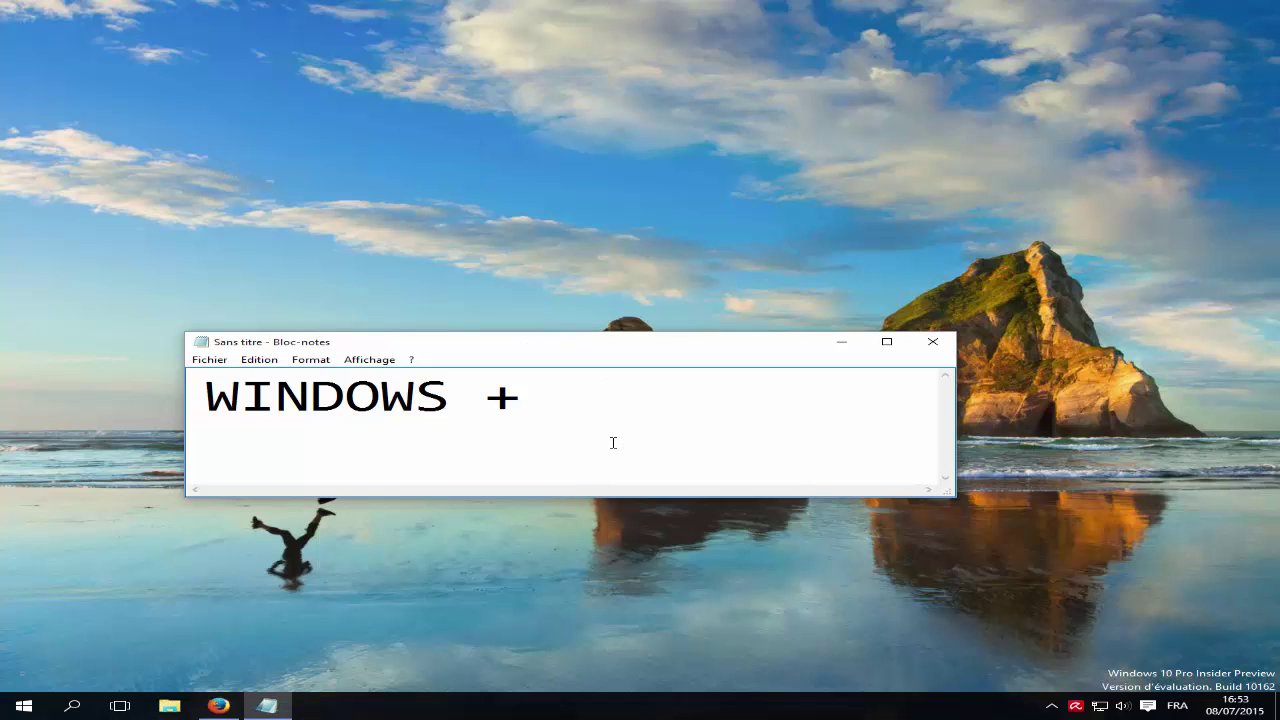
pyautogui.write('Tab')
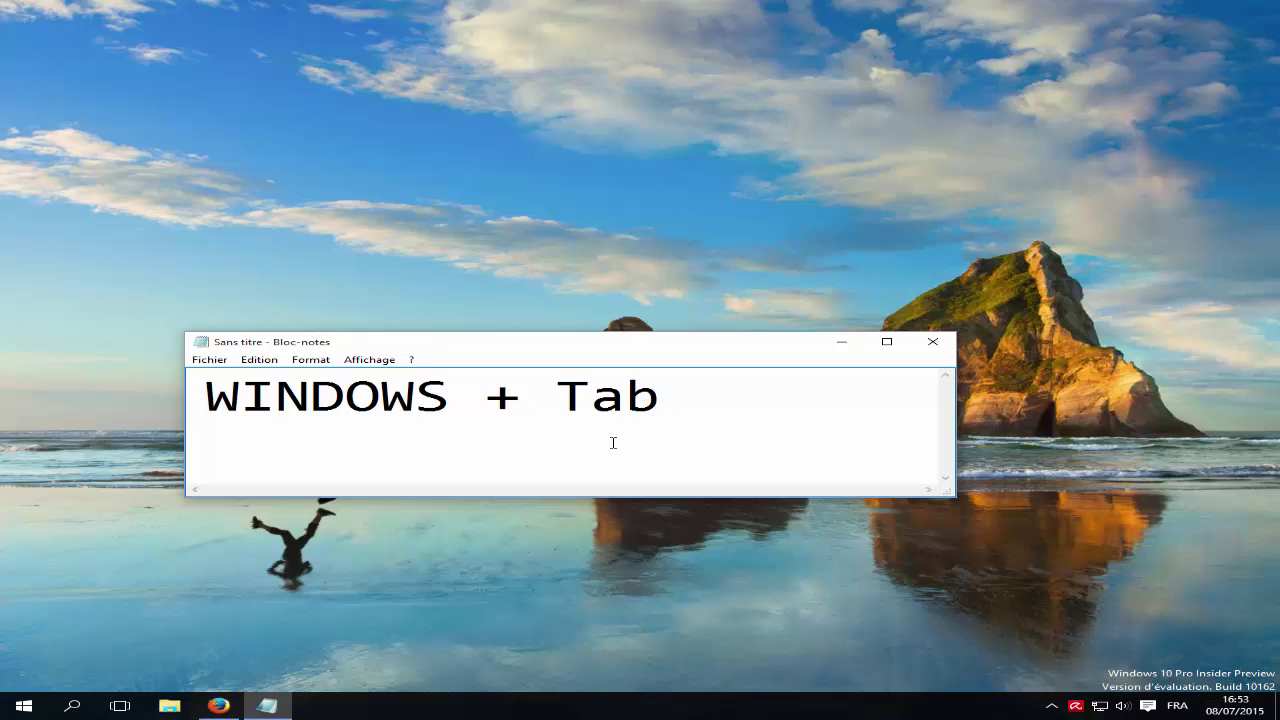
pyautogui.press('super+Tab')
pyautogui.press('Escape')
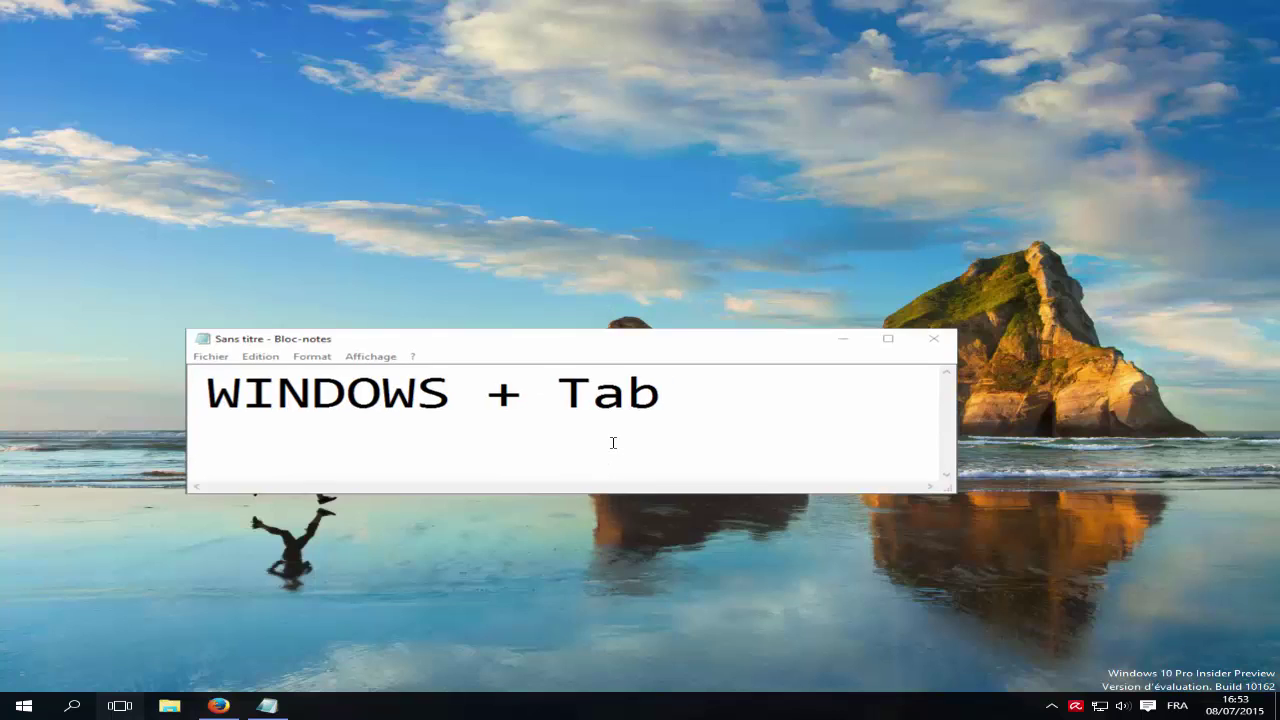
# - Change the note to read "WINDOWS + Gauche", and snap its window to the left half of the desktop and back
pyautogui.moveTo(662, 404); pyautogui.dragTo(562, 405)
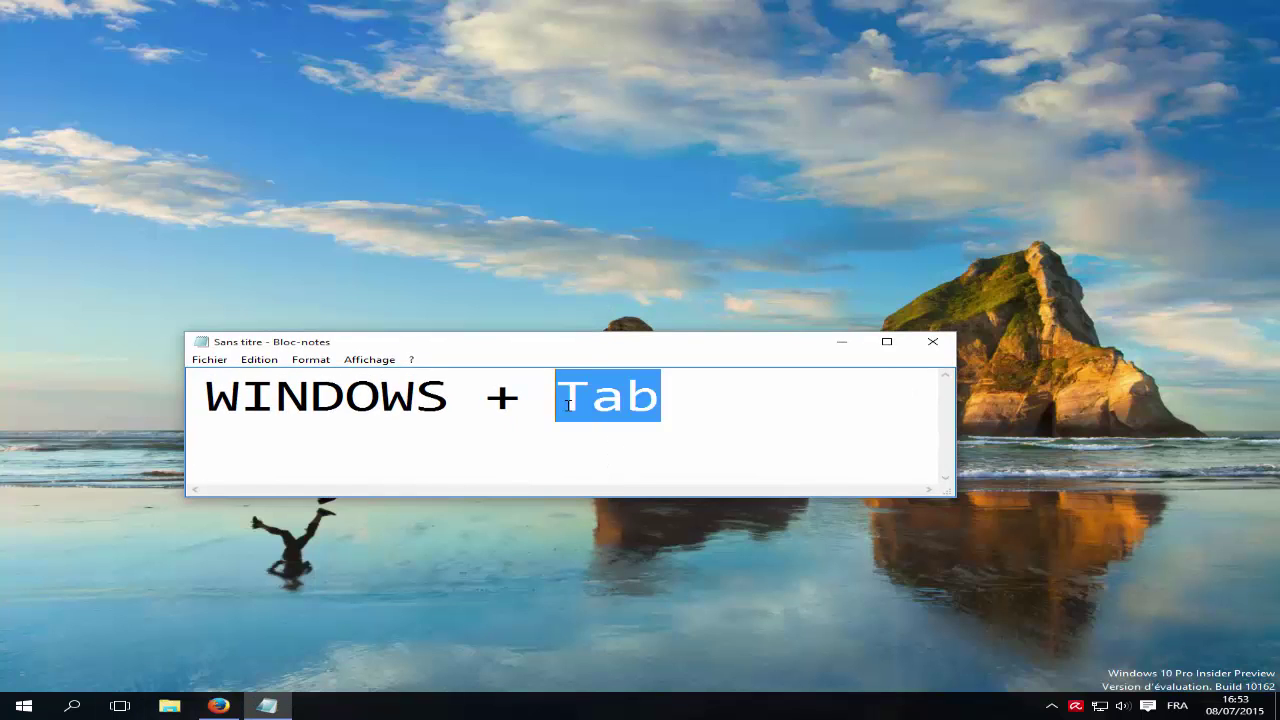
pyautogui.write('Gauche')
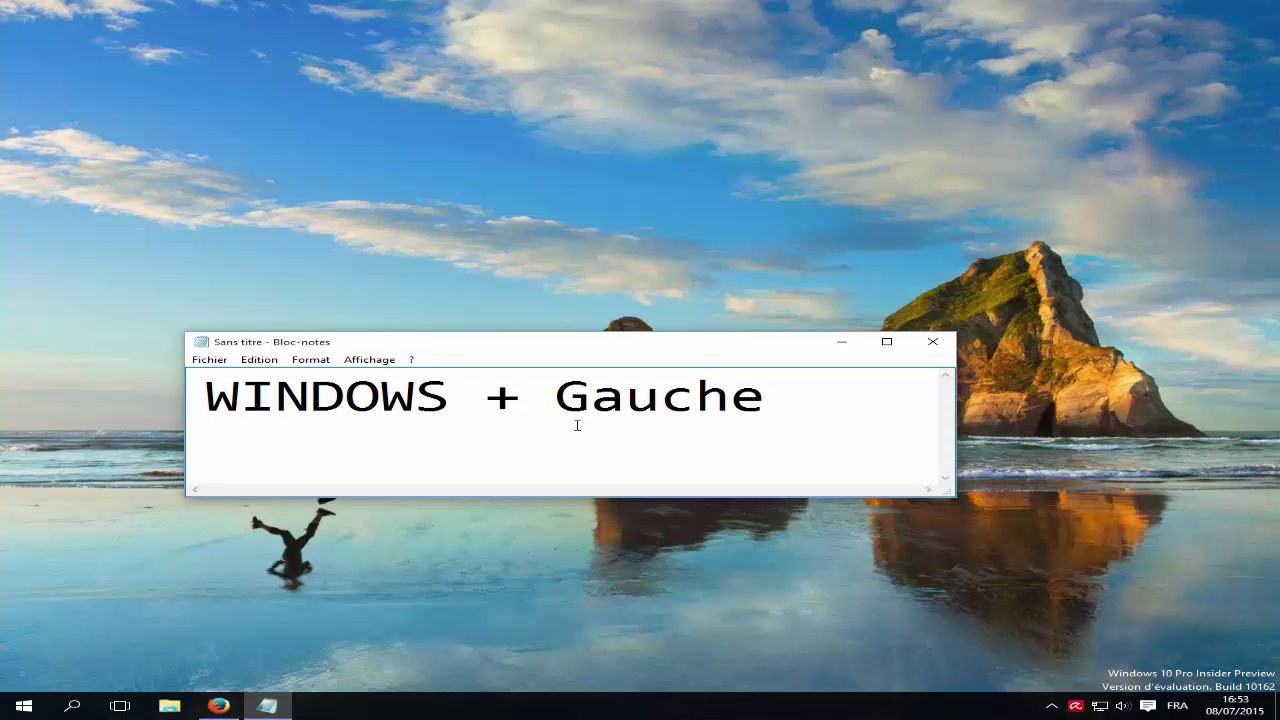
pyautogui.press('super+Left')
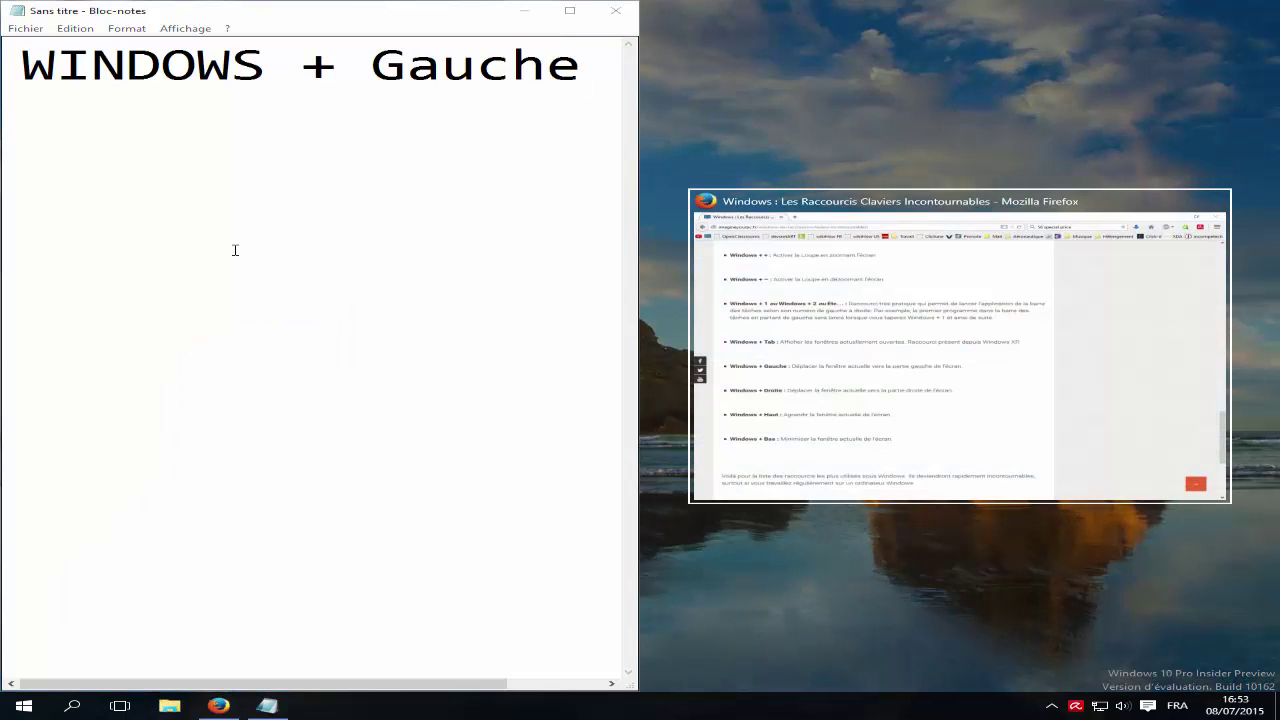
pyautogui.click(235, 250)
pyautogui.press('super+Right')
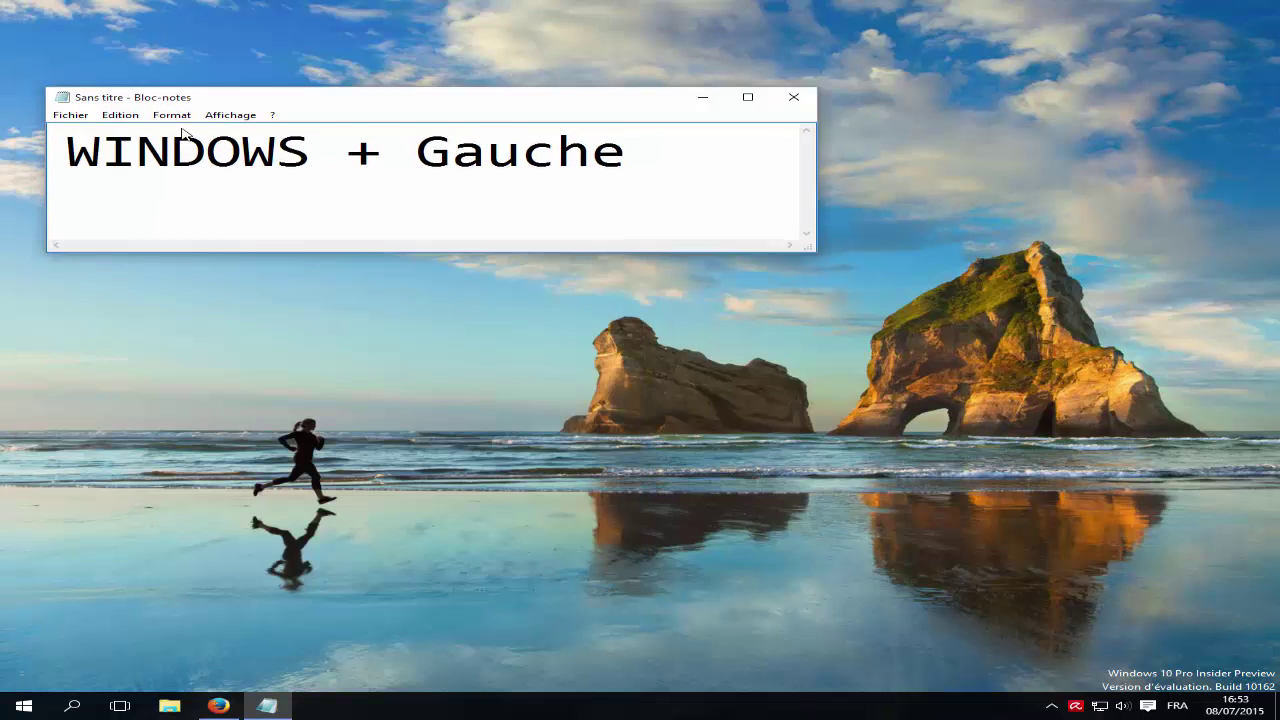
# - Change the note to read "WINDOWS + Droite", and snap its window to the right half of the desktop before returning it to mid-screen
pyautogui.moveTo(246, 99); pyautogui.dragTo(494, 310)
pyautogui.moveTo(918, 386); pyautogui.dragTo(680, 395)
pyautogui.write('Droite')
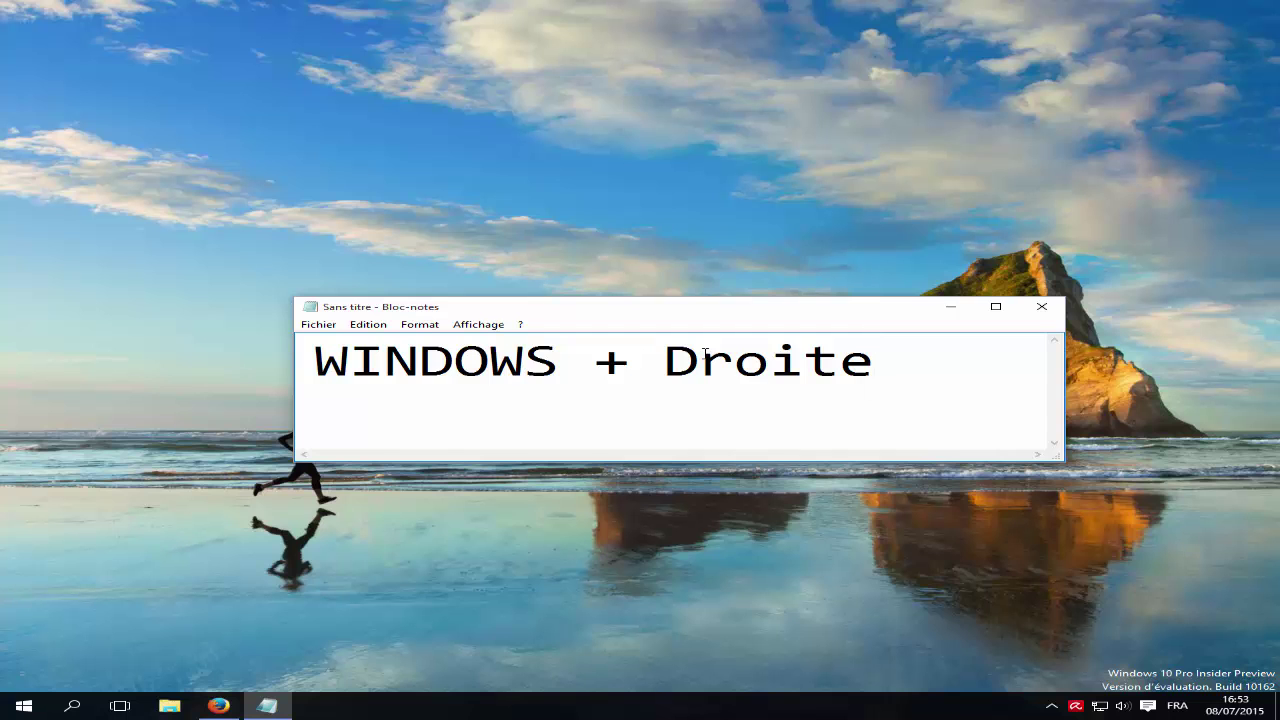
pyautogui.press('super+Right')
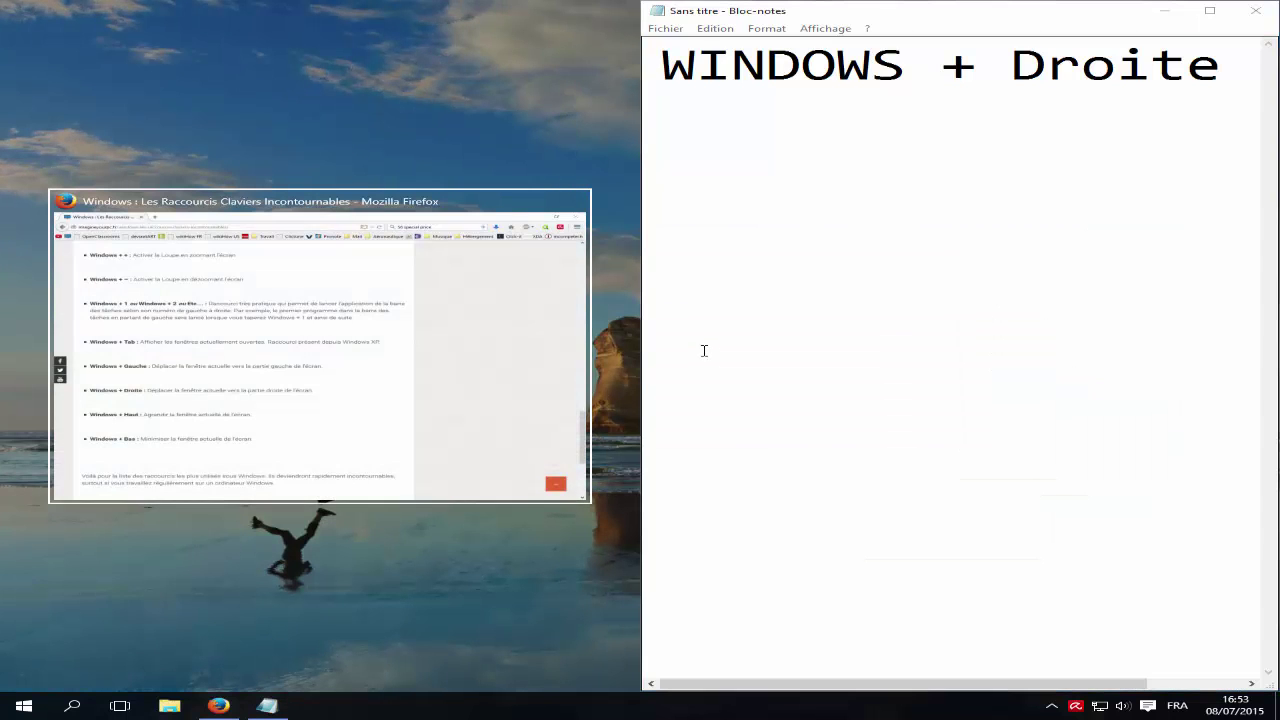
pyautogui.moveTo(814, 14); pyautogui.dragTo(370, 340)
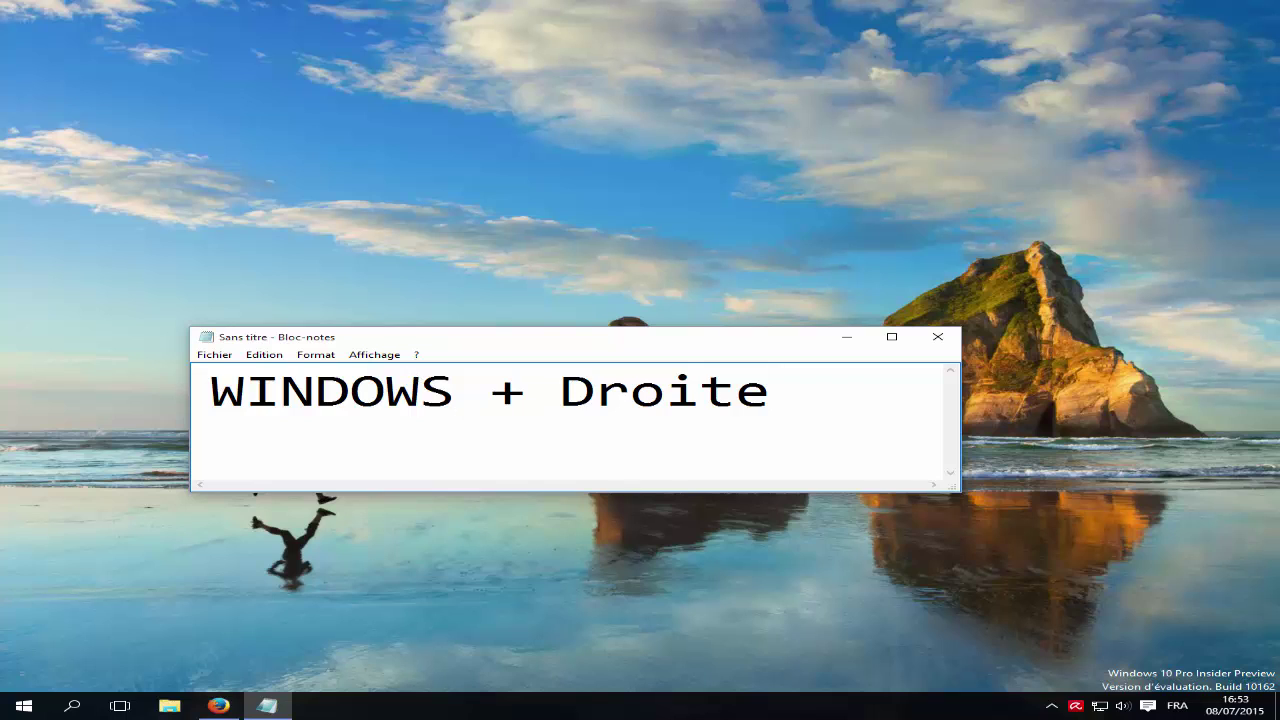
# - Change the note to read "WINDOWS + Haut", and maximize its window
pyautogui.moveTo(804, 416); pyautogui.dragTo(557, 415)
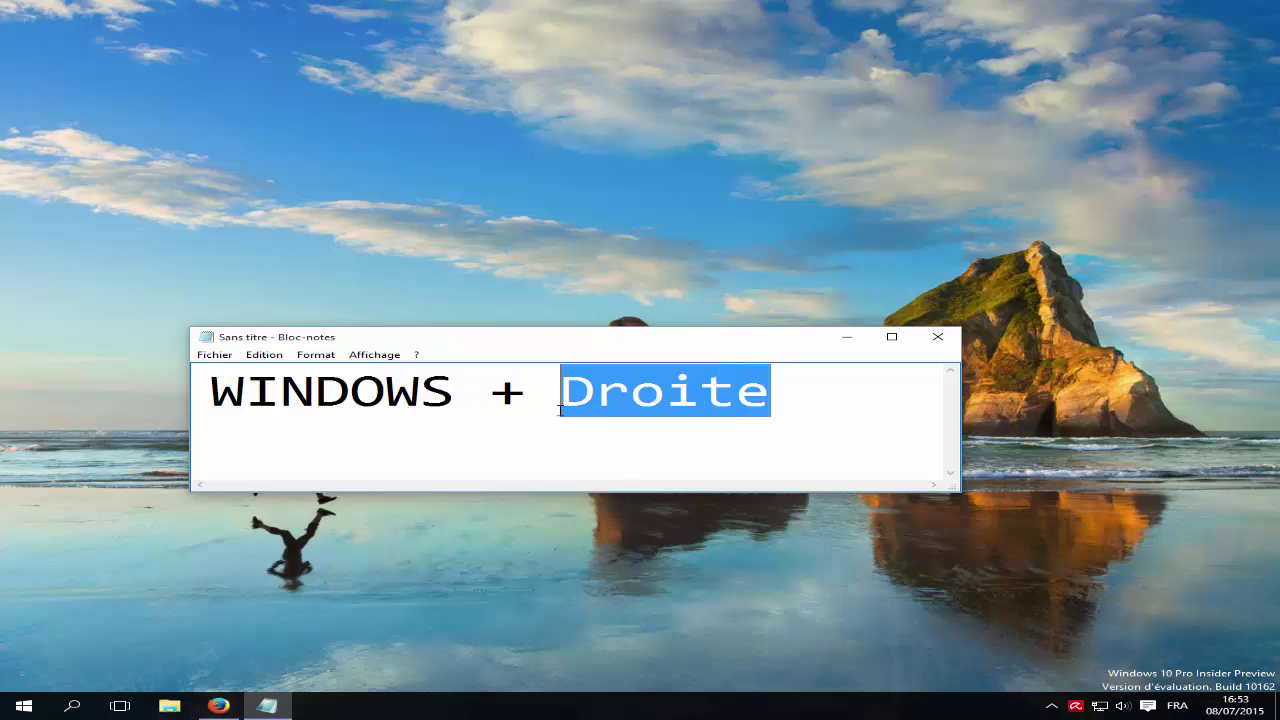
pyautogui.write('Haut')
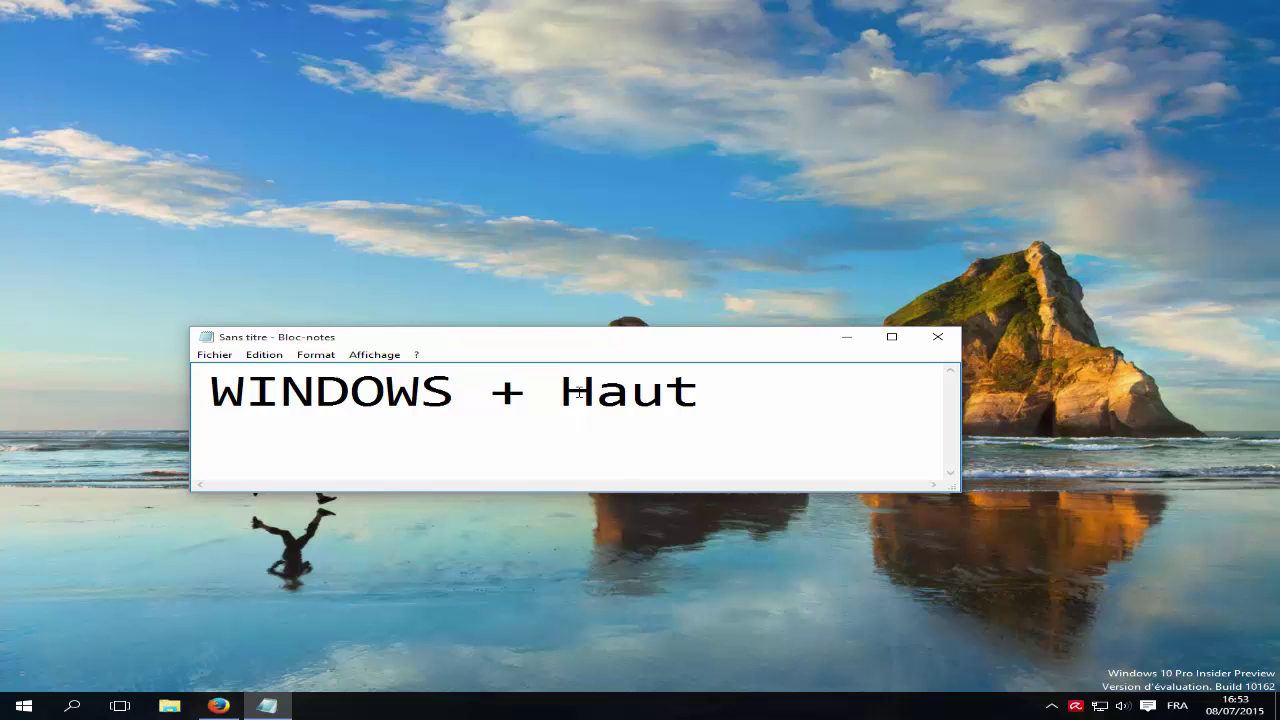
pyautogui.press('super+Up')
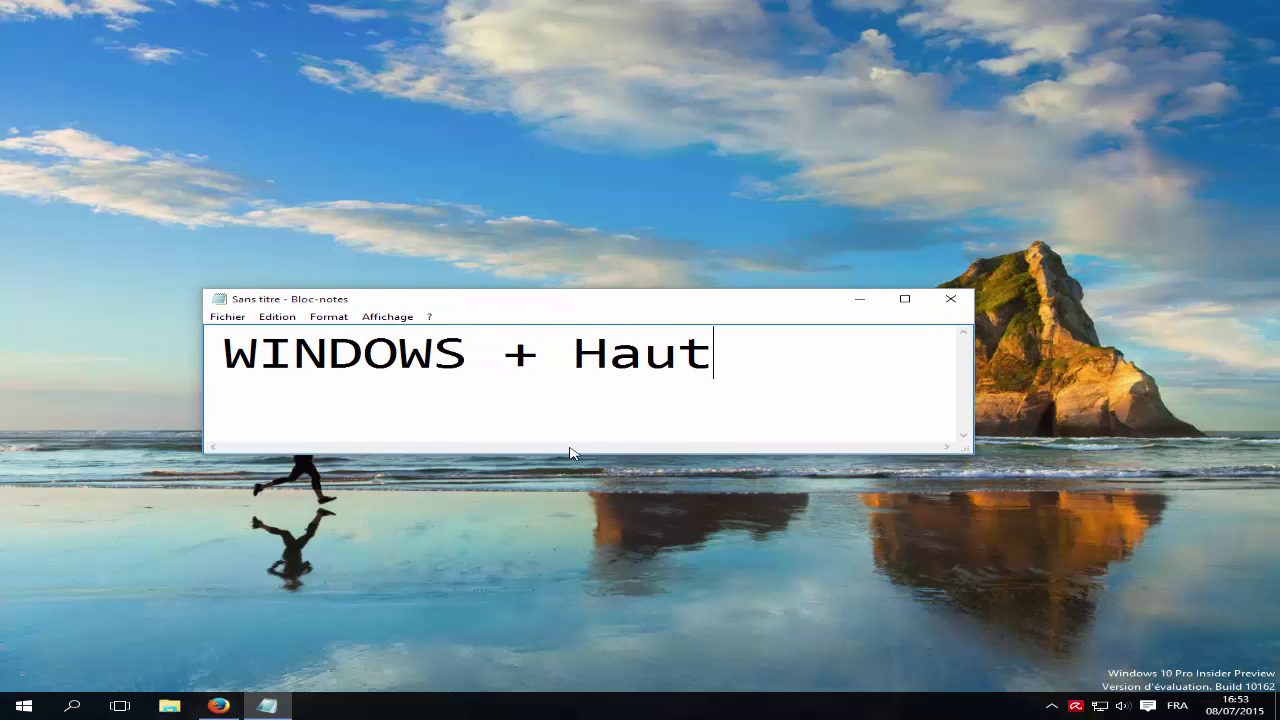
pyautogui.press('super+Up')
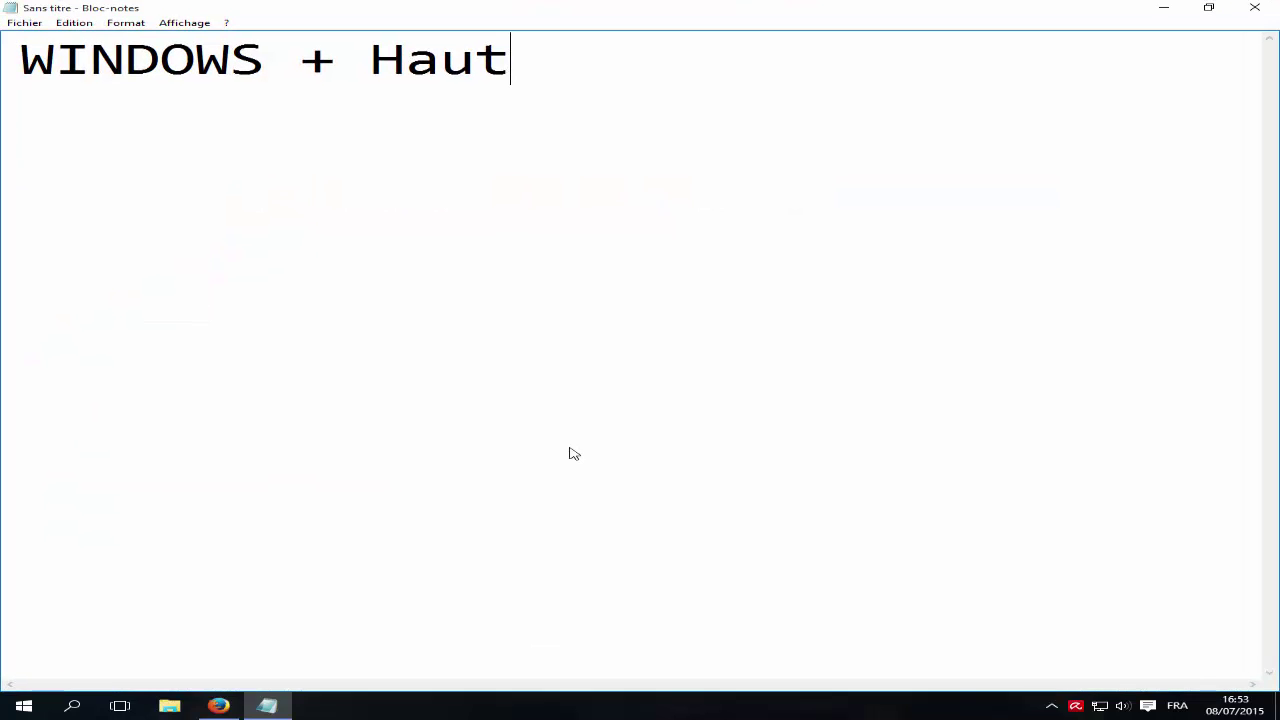
# - Restore the maximized note window to its smaller size, and minimize it to leave the desktop clear
pyautogui.press('super+Down')
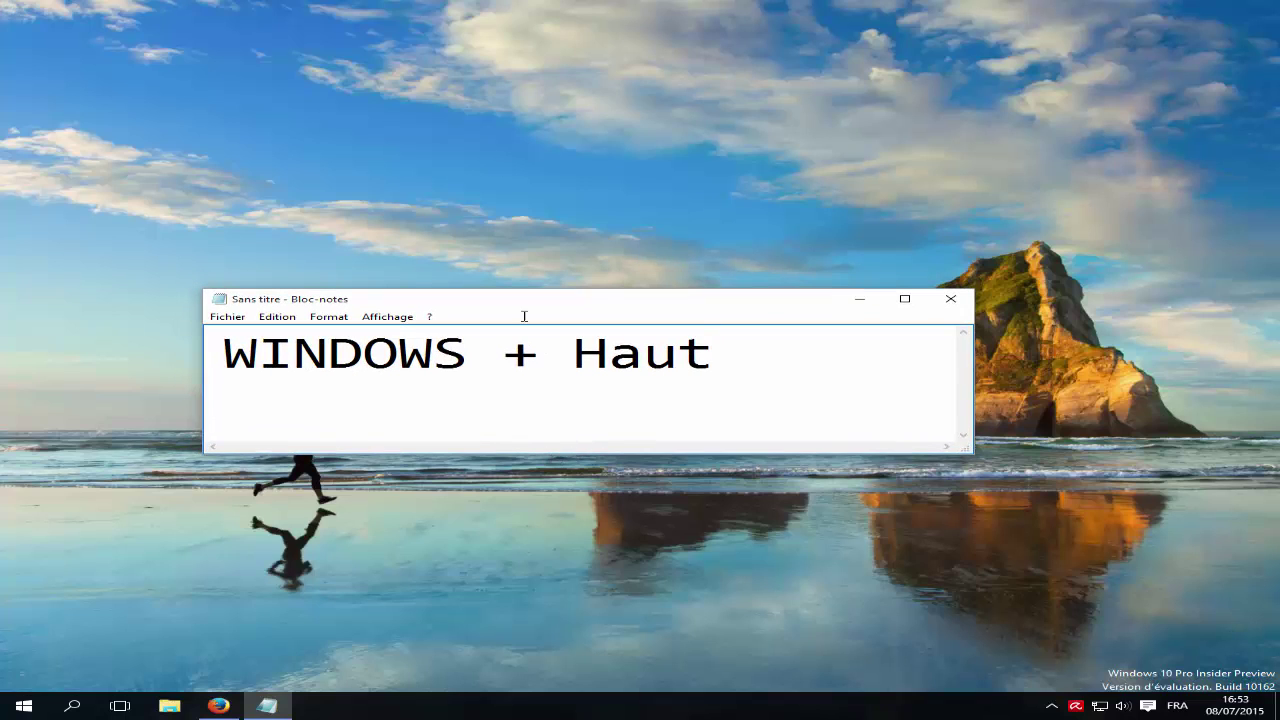
pyautogui.moveTo(571, 299); pyautogui.dragTo(588, 278)
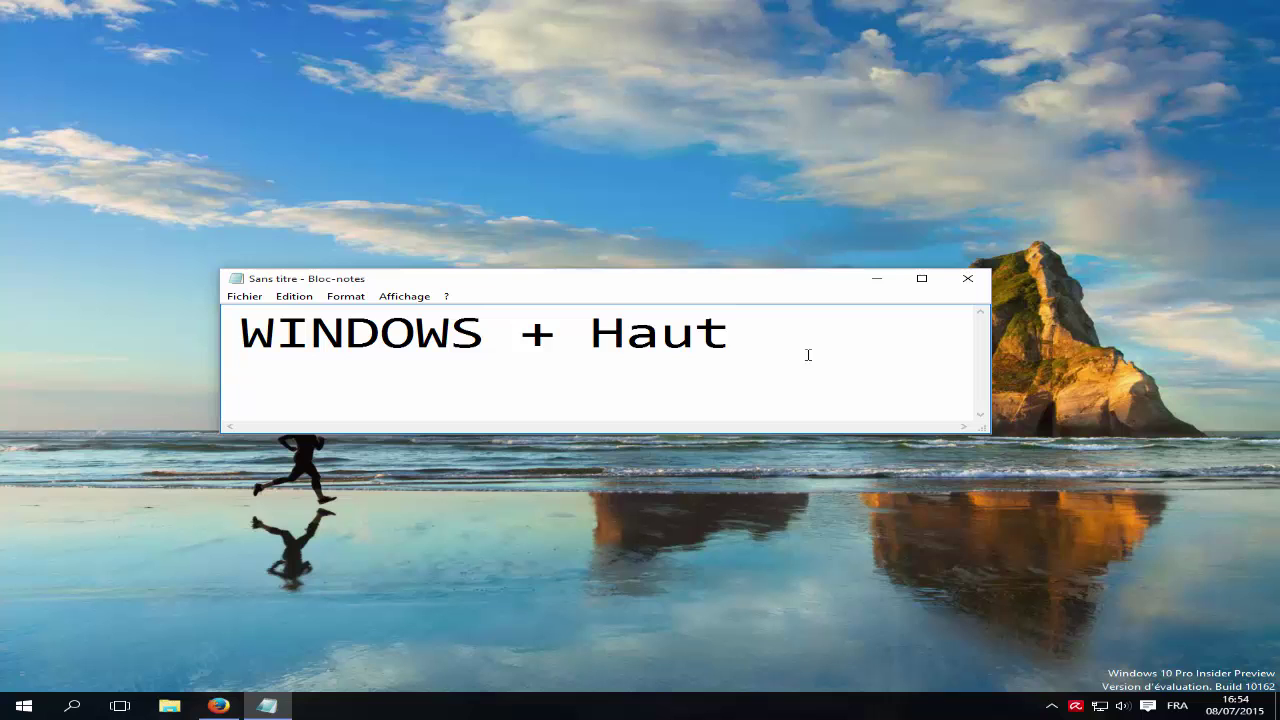
pyautogui.click(877, 280)
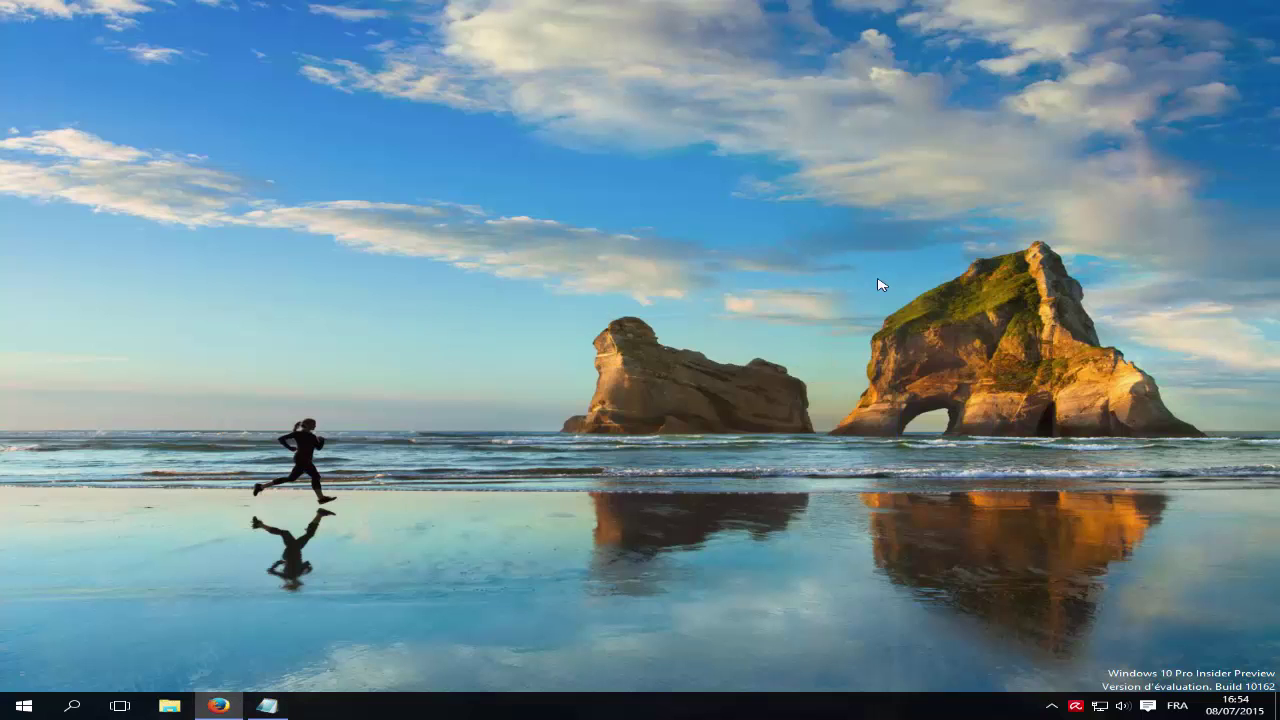